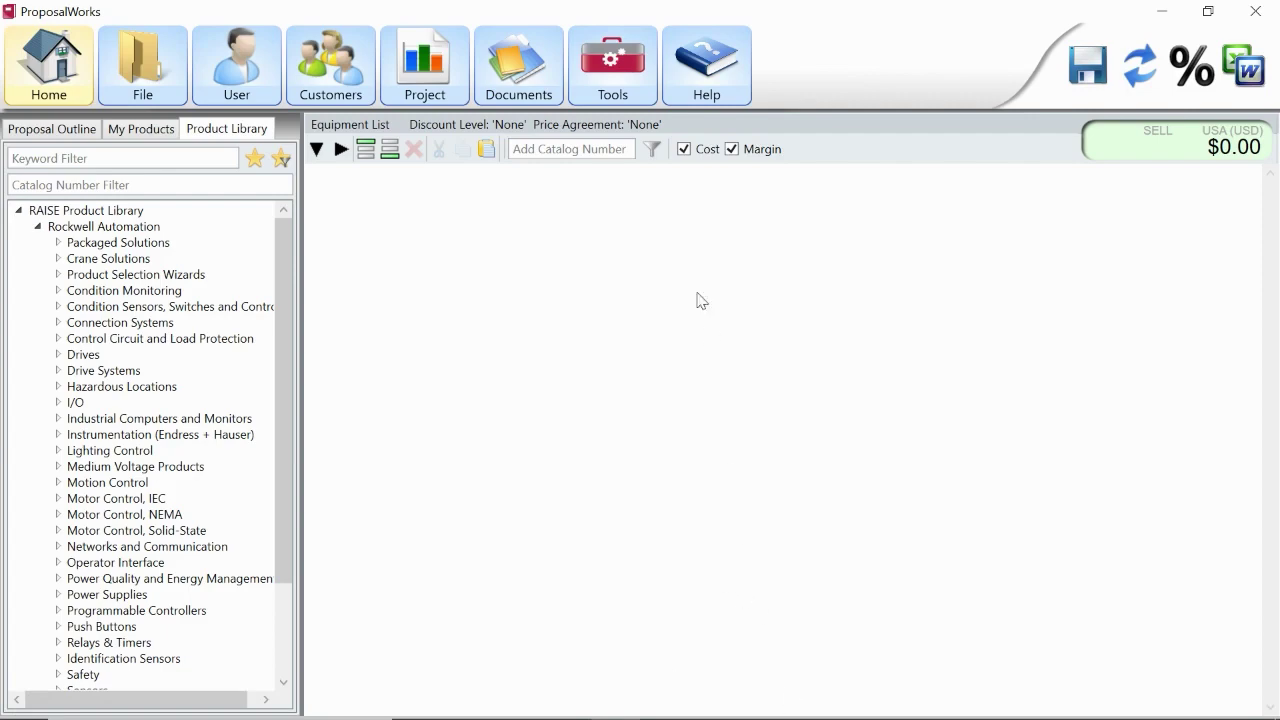
Start a new busbar assembly configuration in MCS Star with CrossBoard (141C) mounting, and enlarge its configuration window
left_click(606, 80)
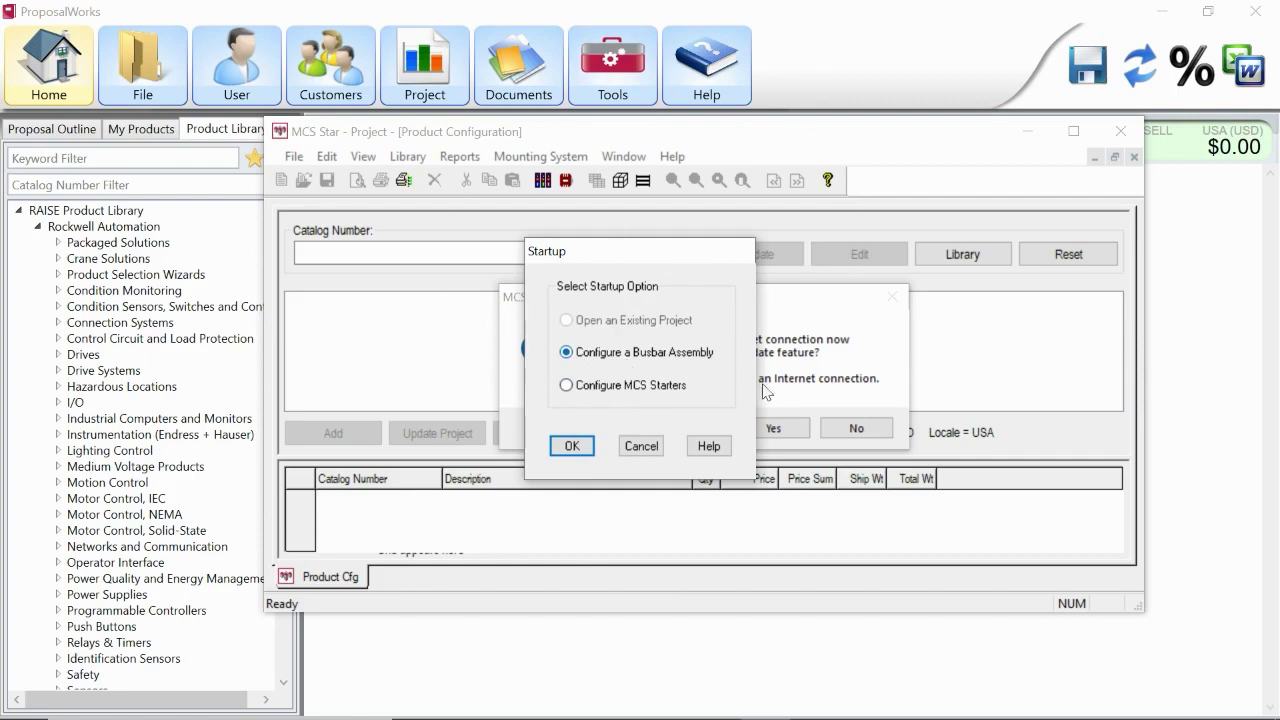
left_click(573, 450)
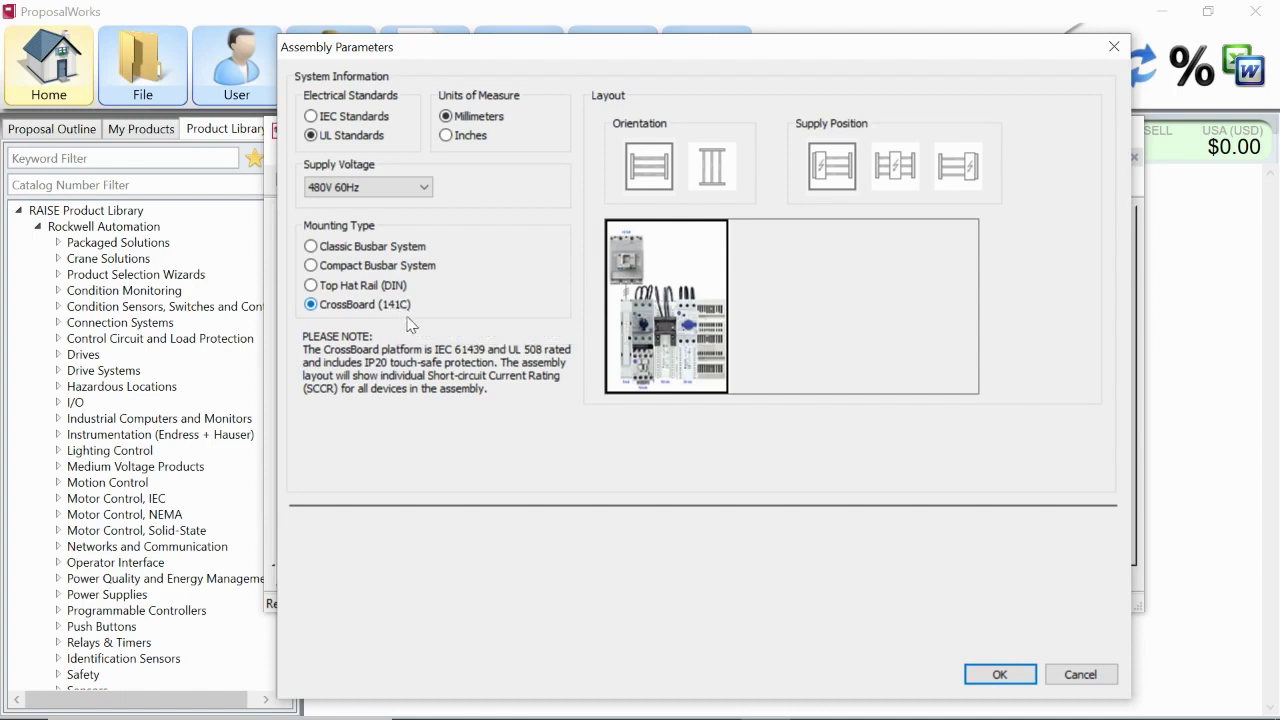
left_click(376, 117)
left_click(999, 674)
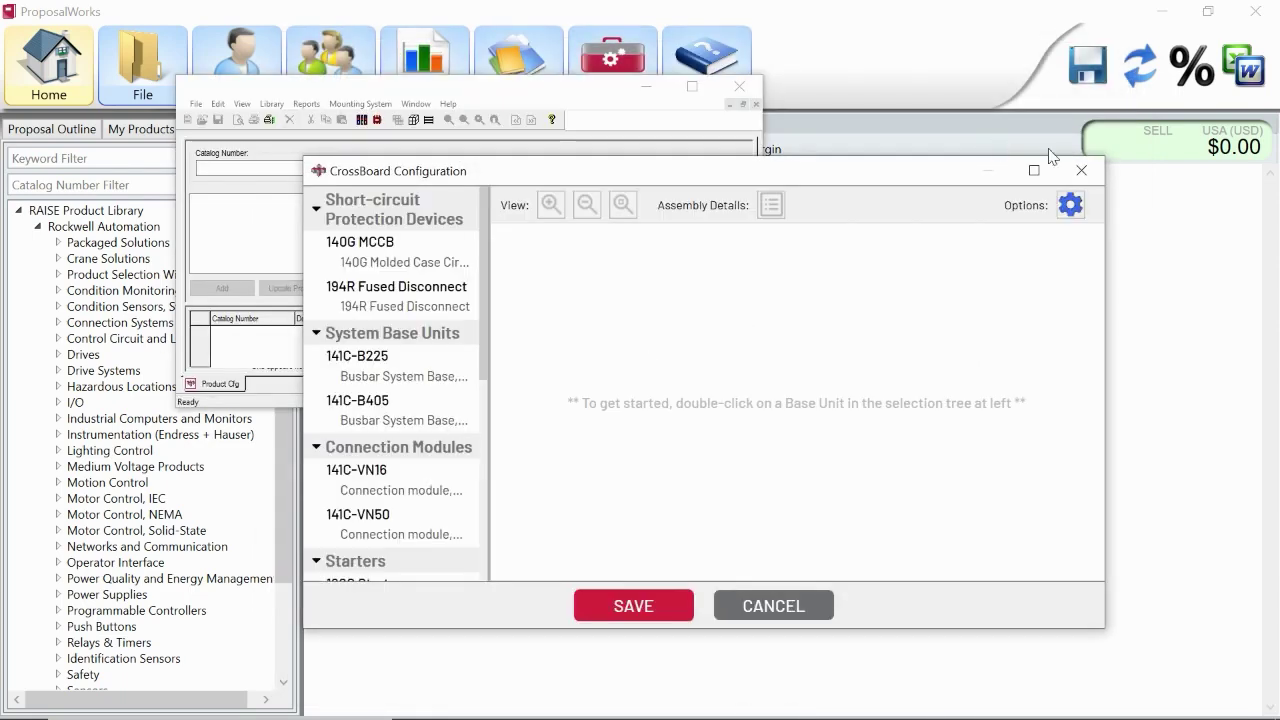
left_click(1033, 170)
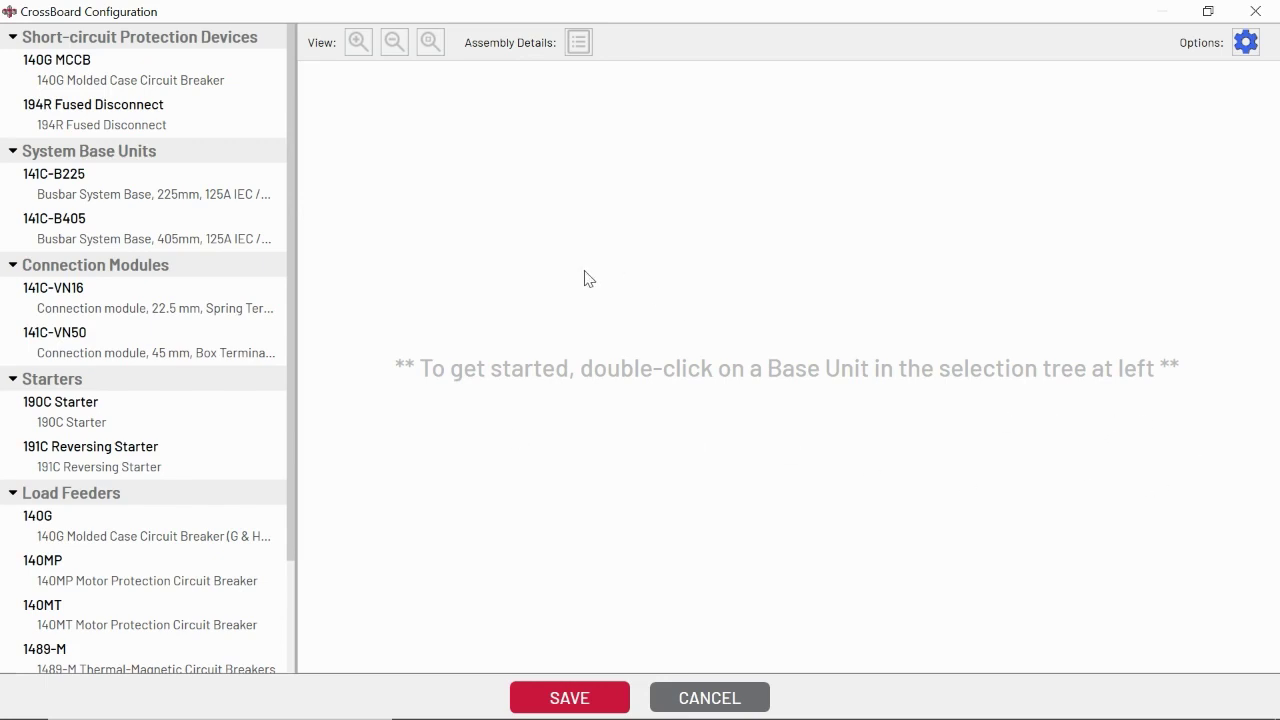
Build the busbar from a 141C-B405 and a 141C-B225 base unit, and fit a 141C-VN50 connection module on it
left_click_drag(164, 243, 424, 287)
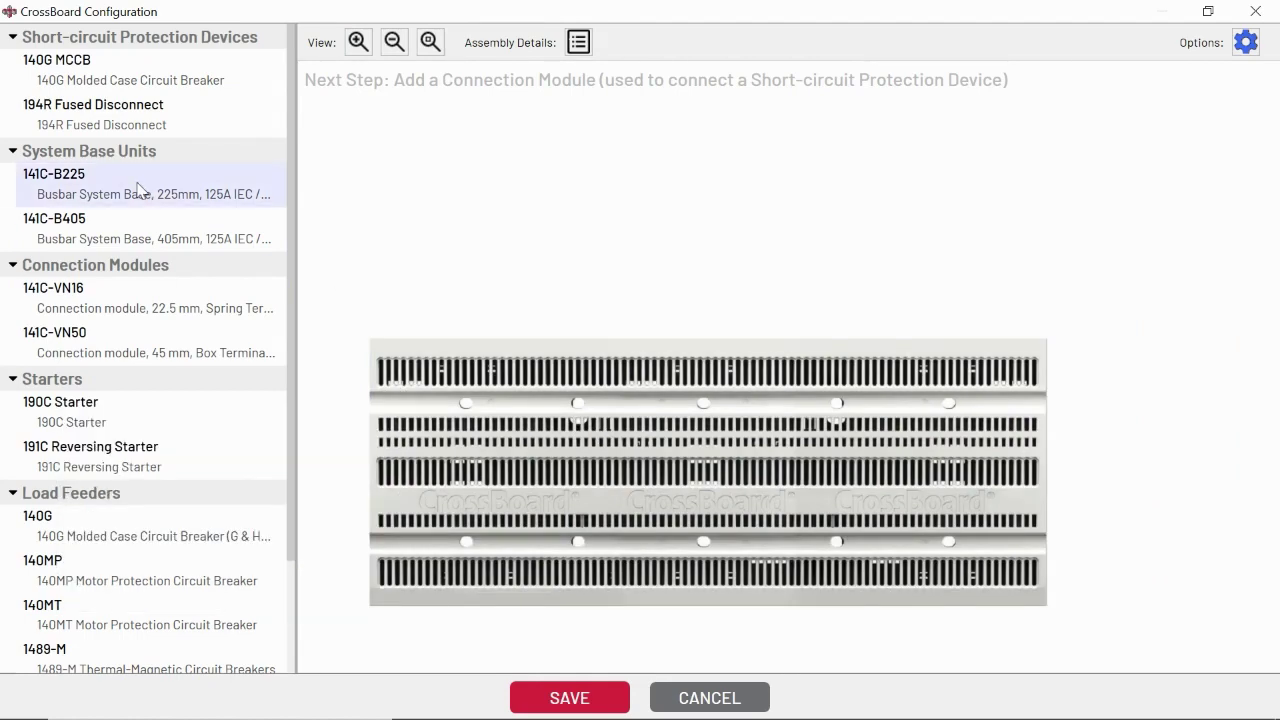
left_click_drag(140, 190, 1200, 360)
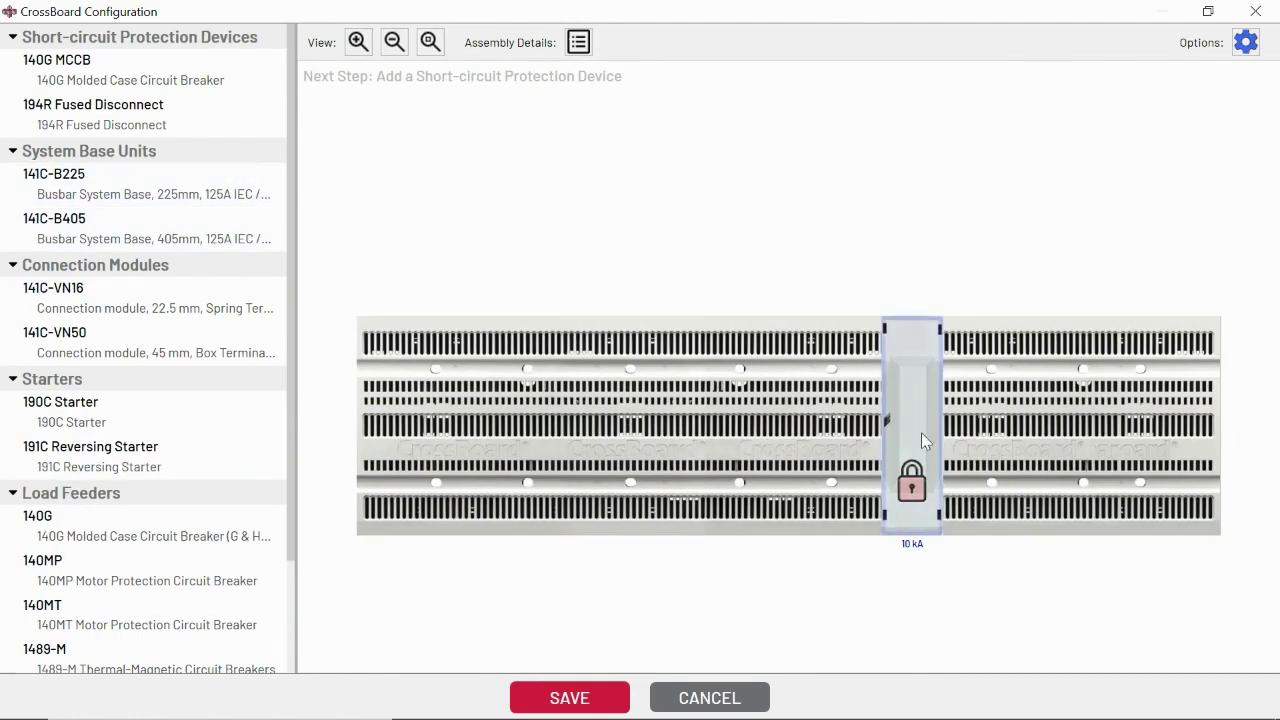
mouse_move(897, 450)
mouse_move(994, 441)
mouse_move(920, 422)
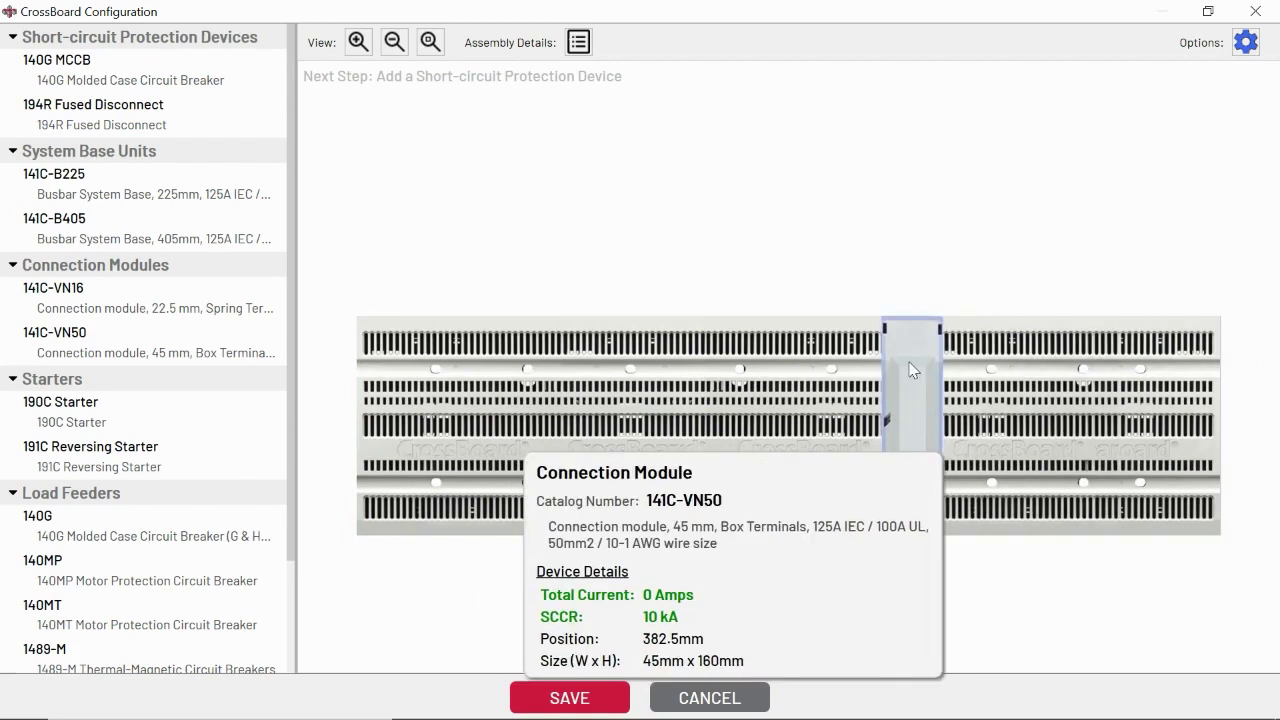
mouse_move(680, 416)
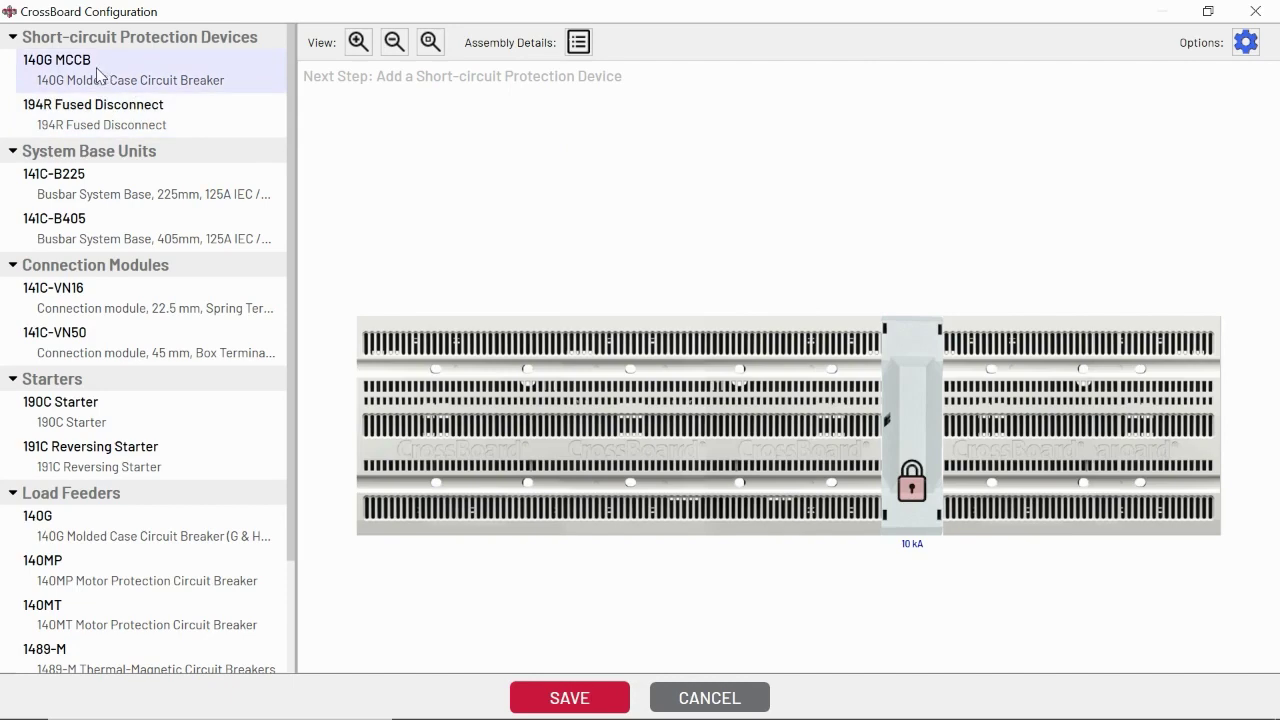
Add a 140G MCCB as short-circuit protection, with H frame, 100 kA interrupt rating and 125 A rated current
left_click_drag(97, 75, 840, 229)
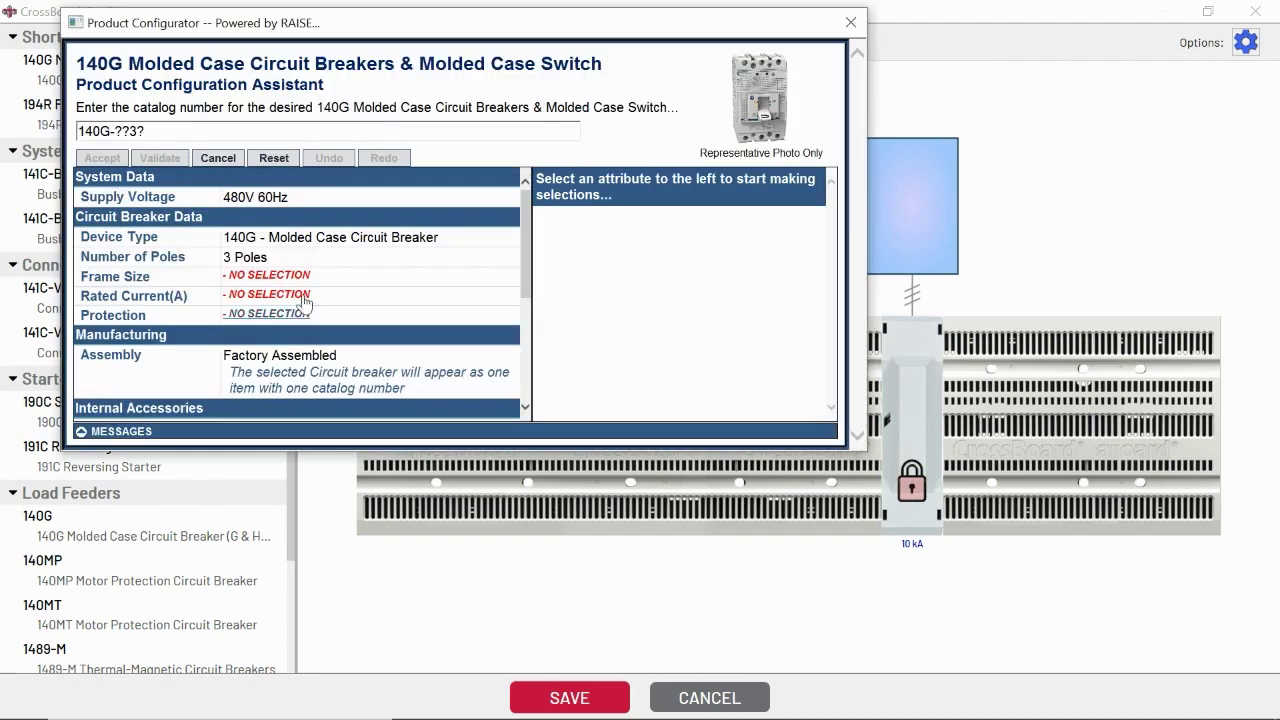
left_click(288, 277)
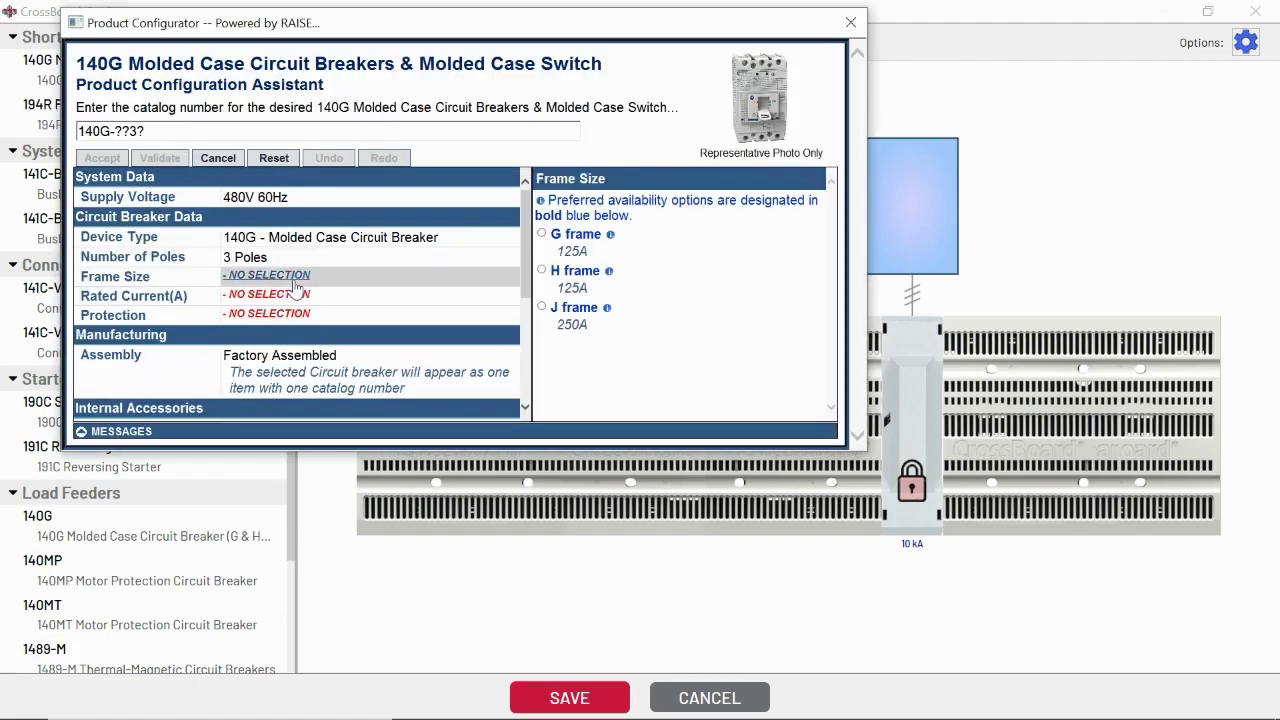
left_click(576, 275)
left_click(407, 316)
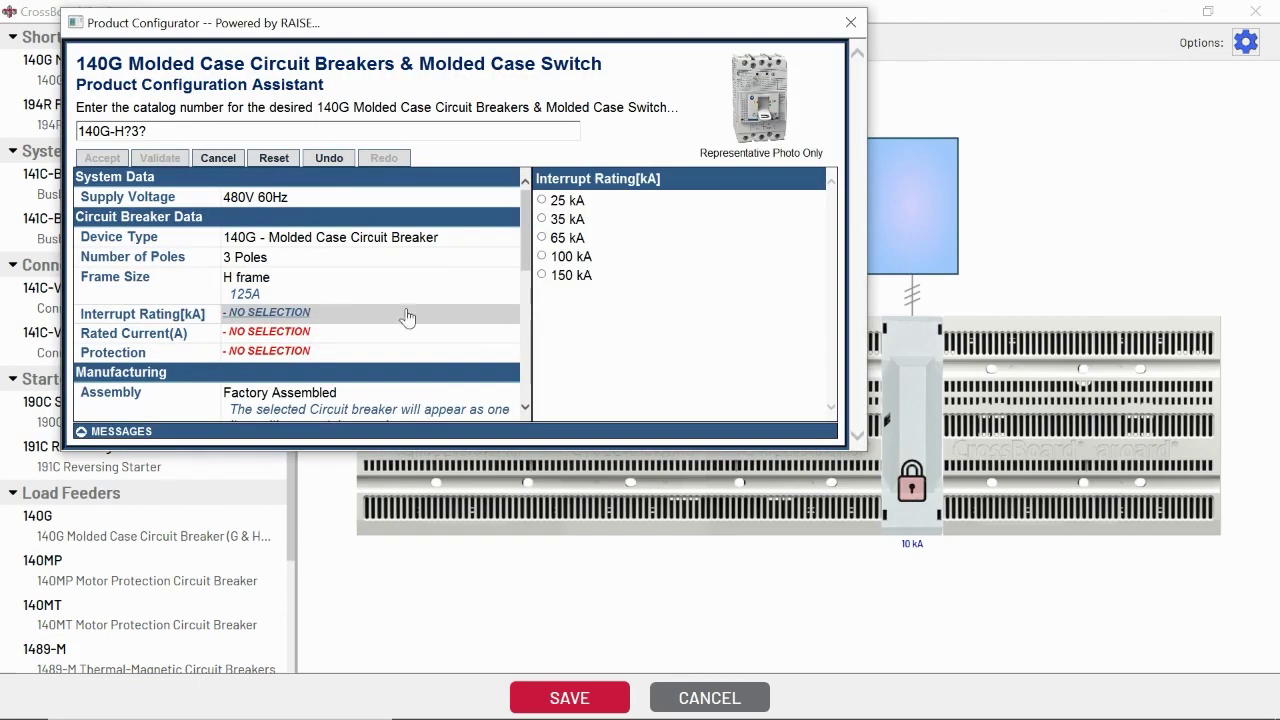
left_click(556, 258)
left_click(300, 334)
scroll(486, 345, "down", 1)
scroll(578, 376, "down", 3)
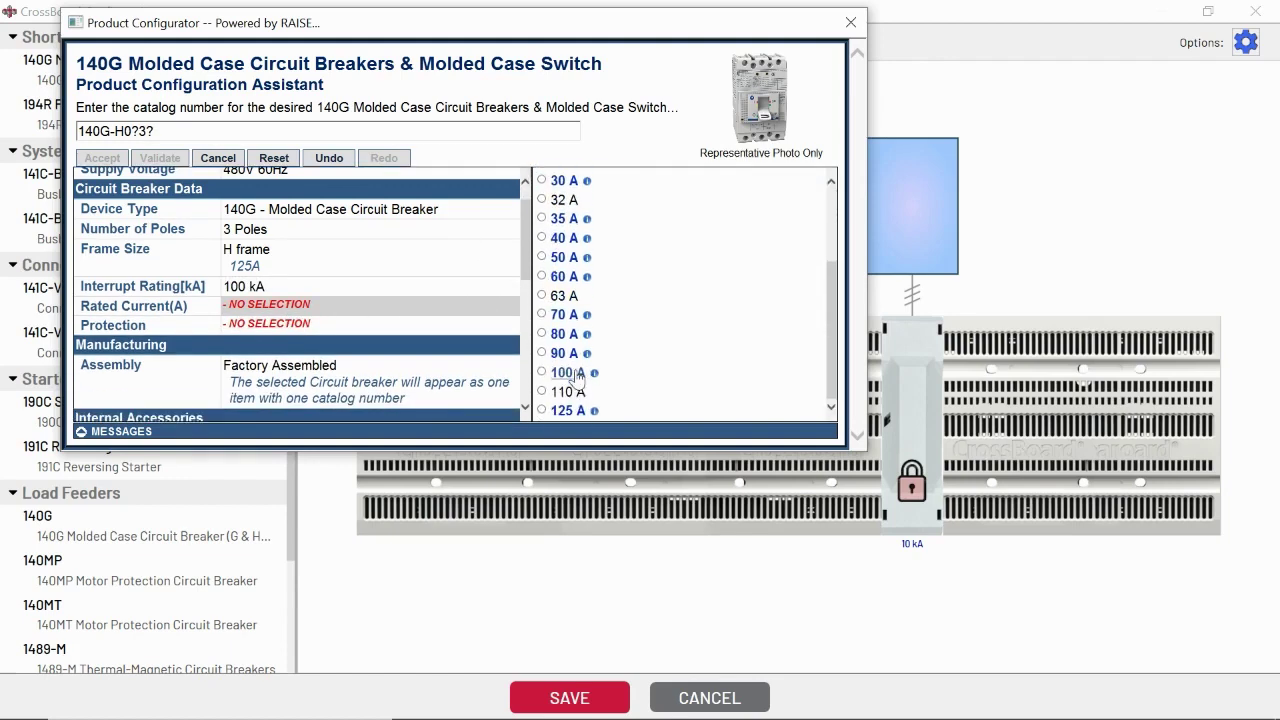
left_click(568, 410)
Decline lug selection assistance, choose T/M - Thermal Magnetic protection and accept the 140G circuit breaker
scroll(420, 305, "down", 3)
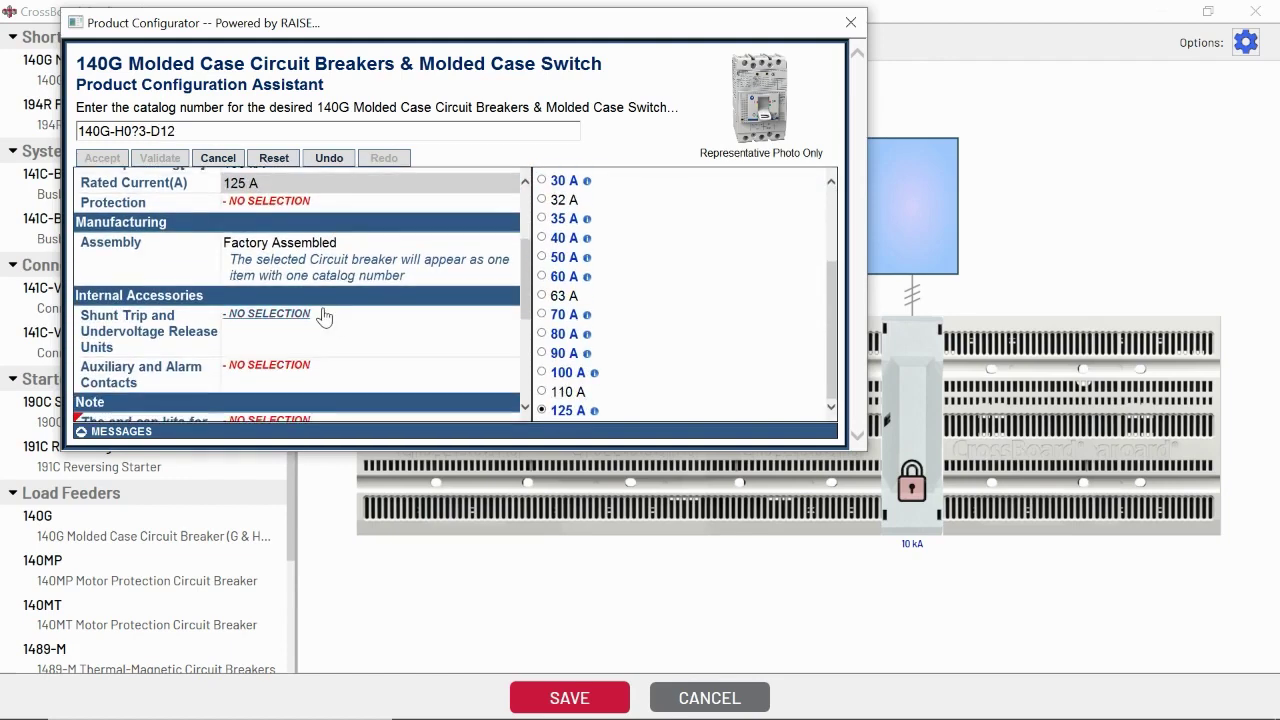
scroll(325, 318, "down", 2)
left_click(302, 352)
left_click(543, 268)
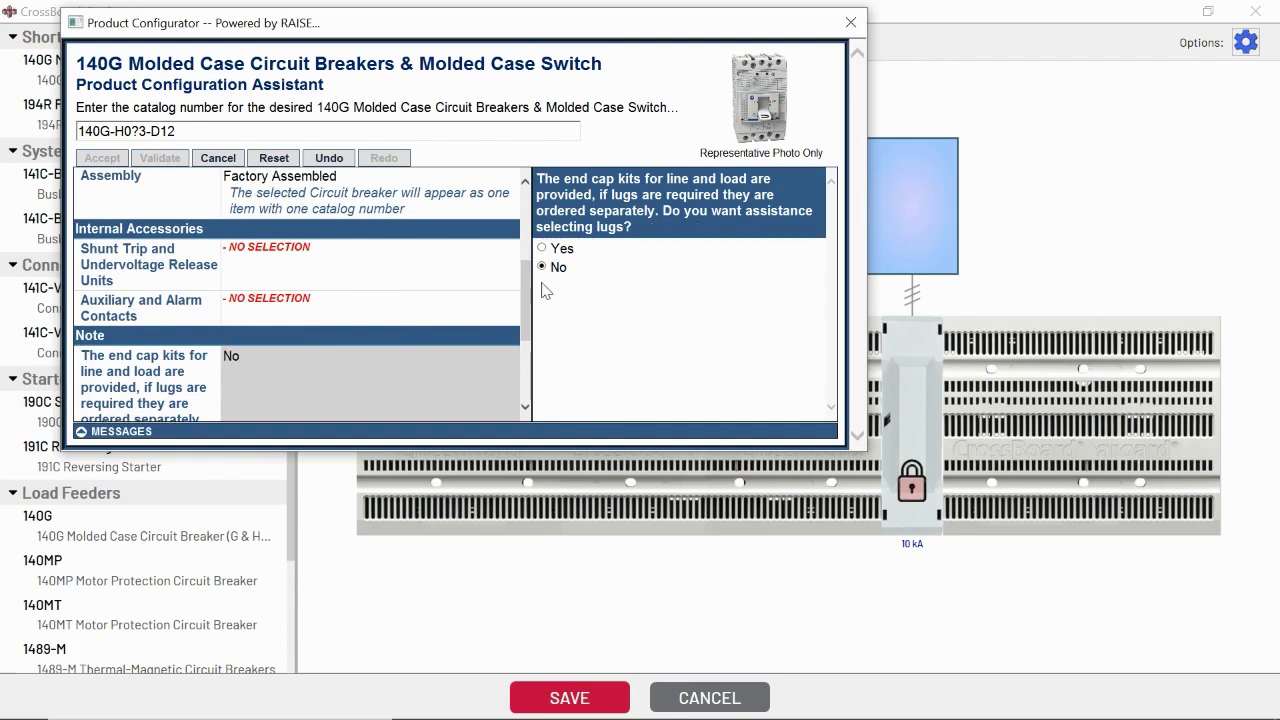
scroll(365, 325, "up", 4)
left_click(325, 308)
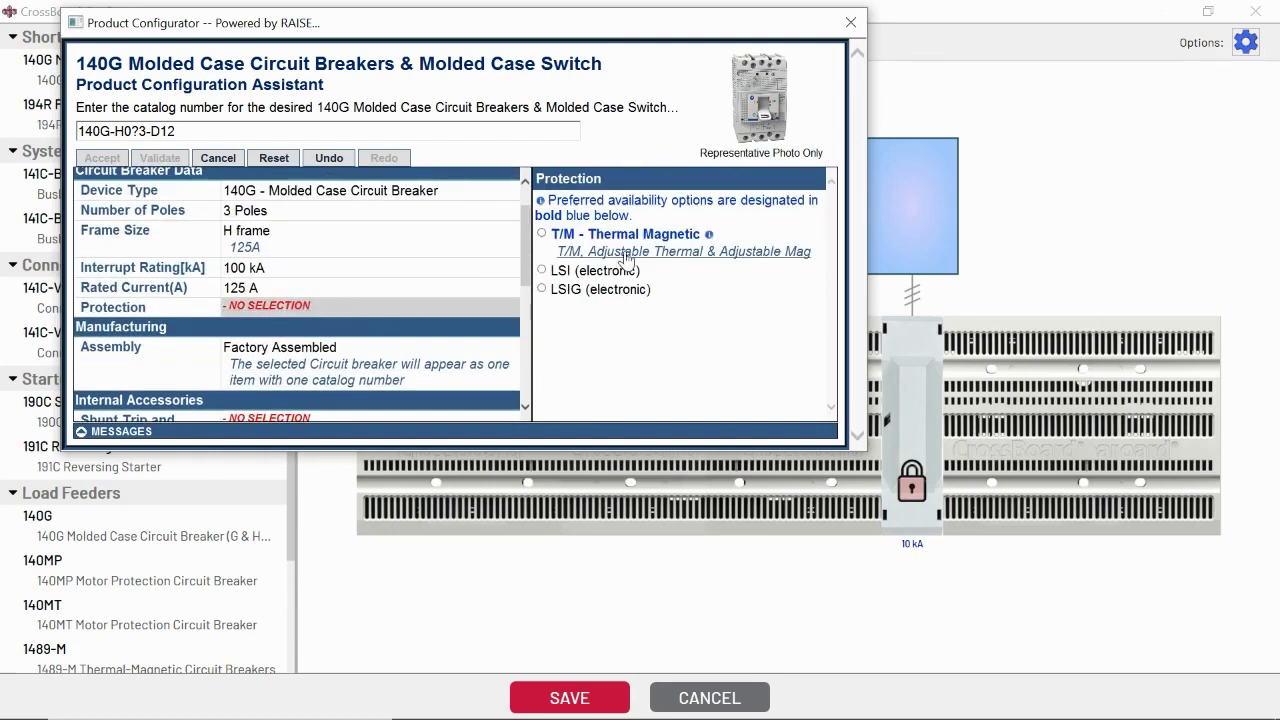
left_click(627, 254)
left_click(104, 158)
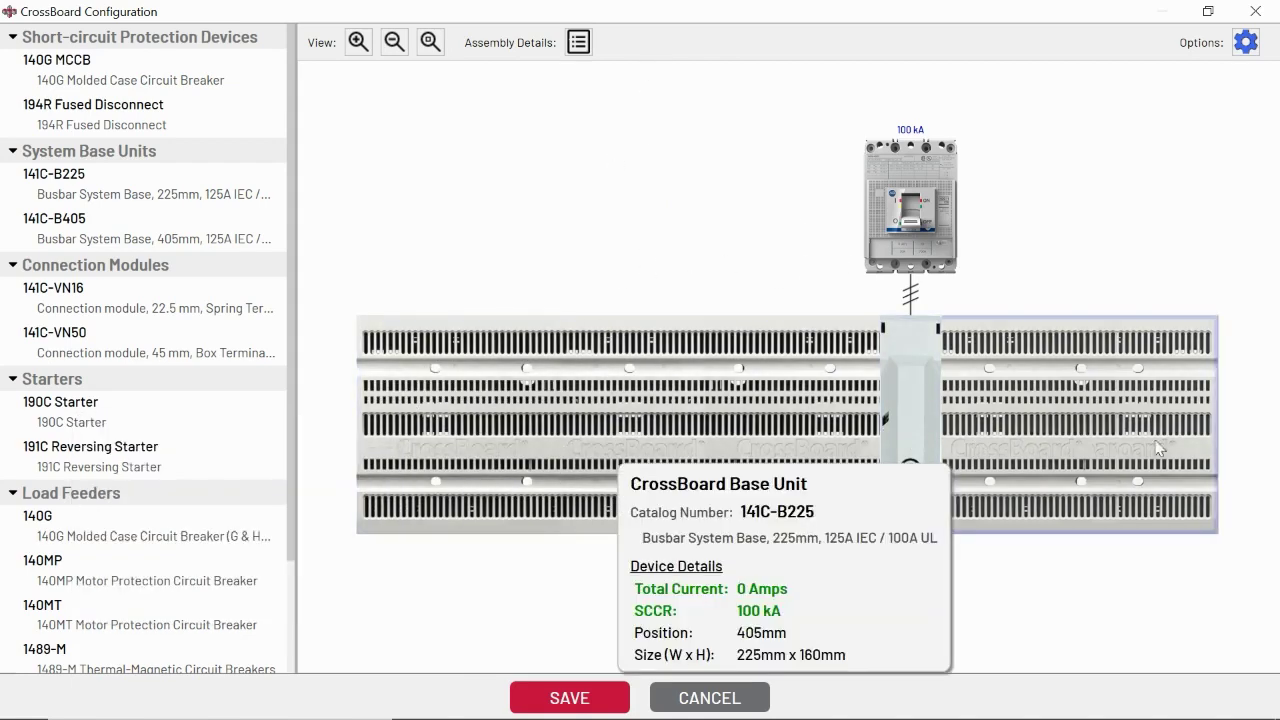
Add a 190C starter at the left end of the busbar and set its actual load FLA to 4 A
mouse_move(648, 368)
mouse_move(1033, 387)
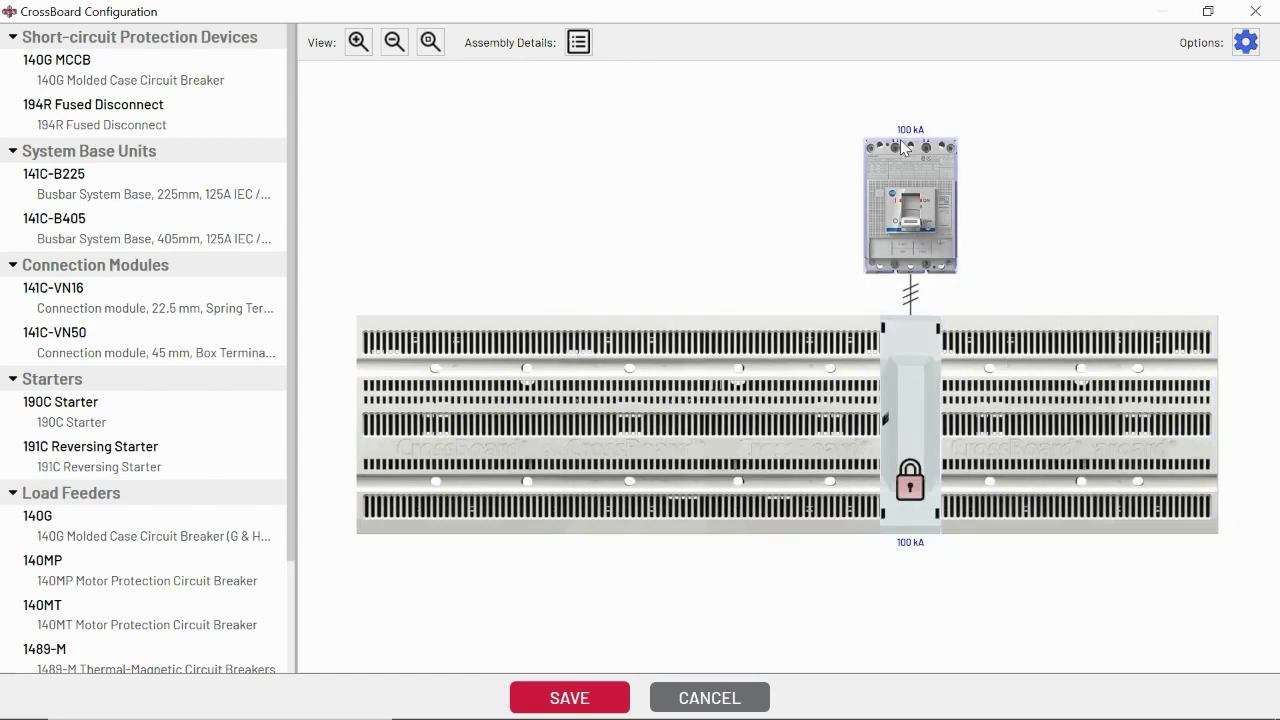
mouse_move(885, 193)
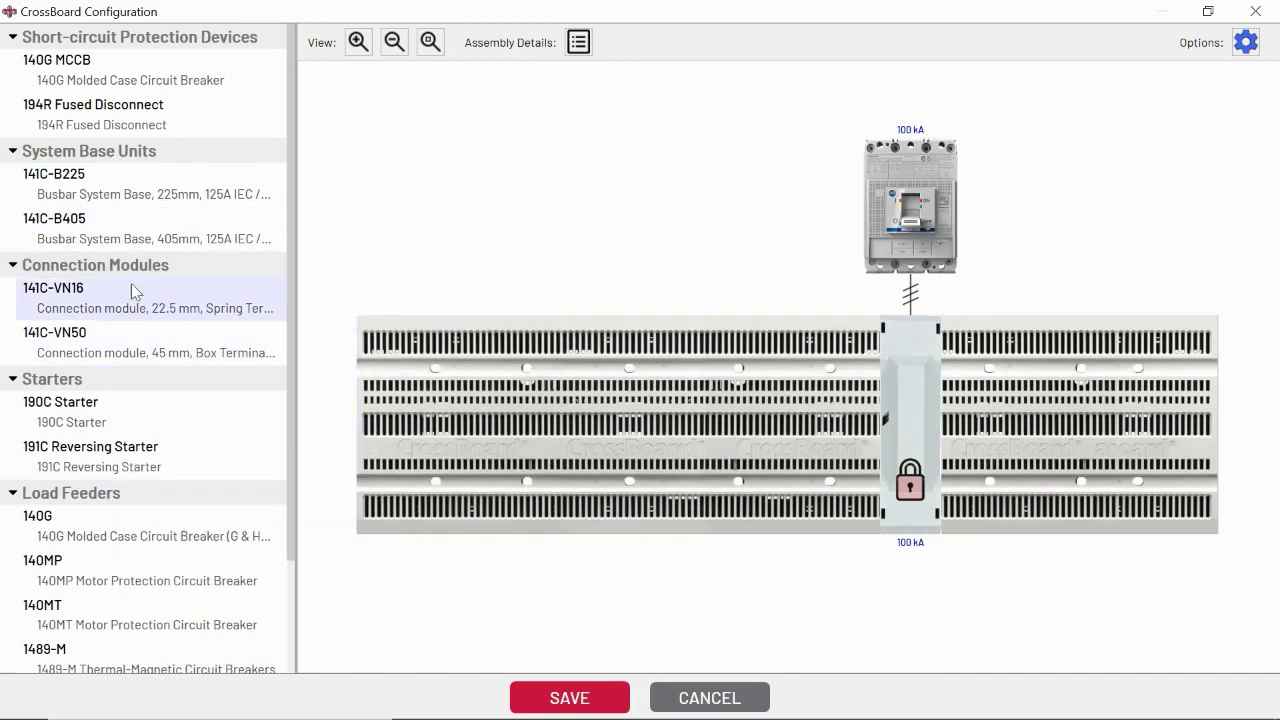
scroll(210, 275, "down", 1)
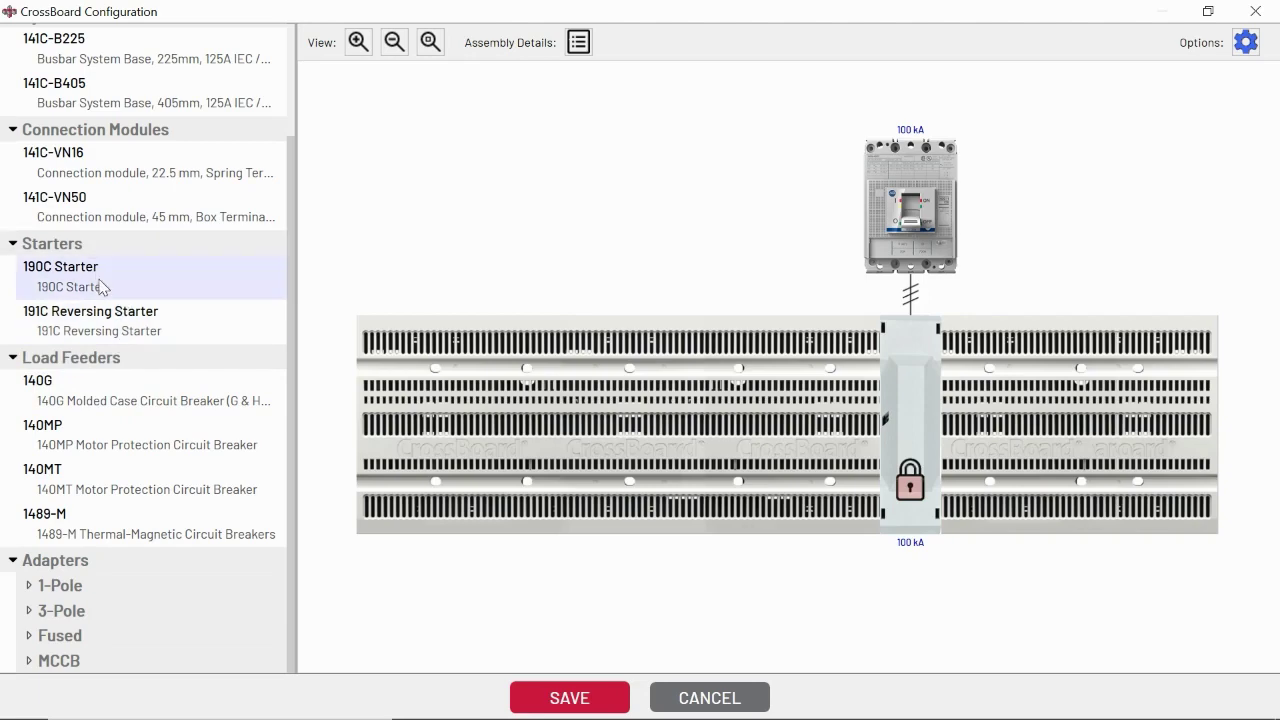
left_click_drag(91, 286, 385, 420)
left_click(258, 364)
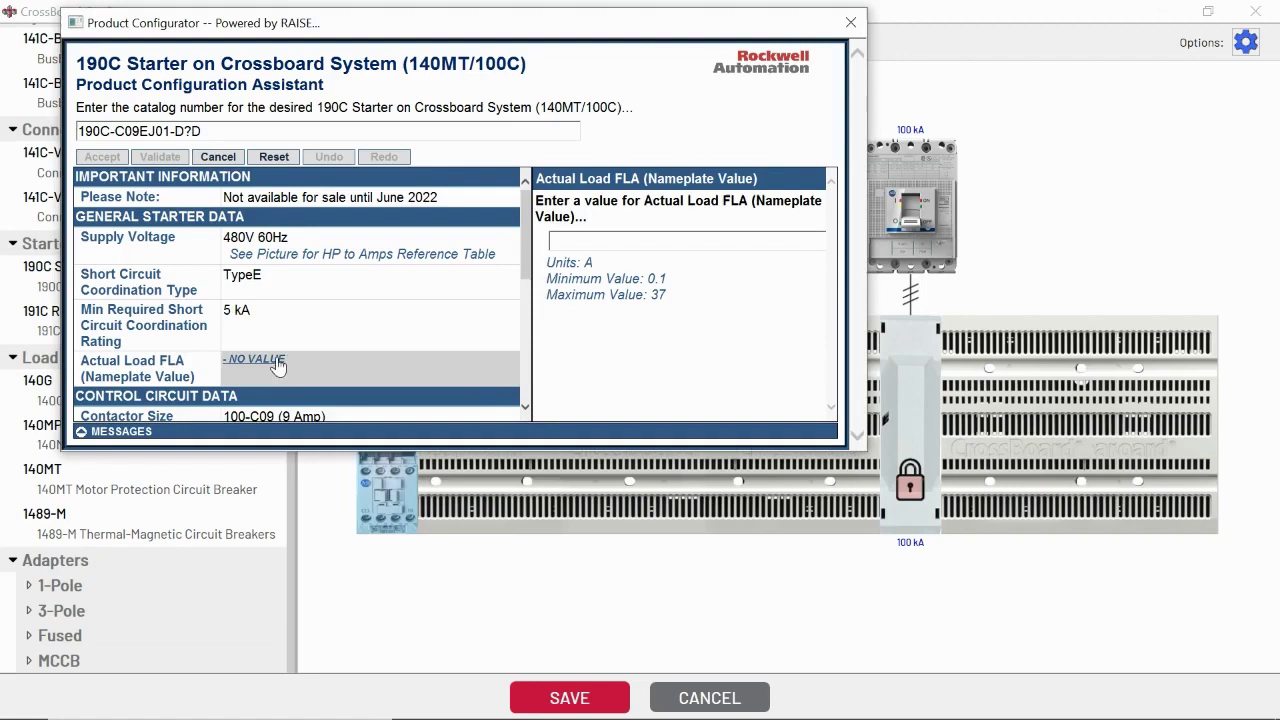
scroll(423, 341, "down", 1)
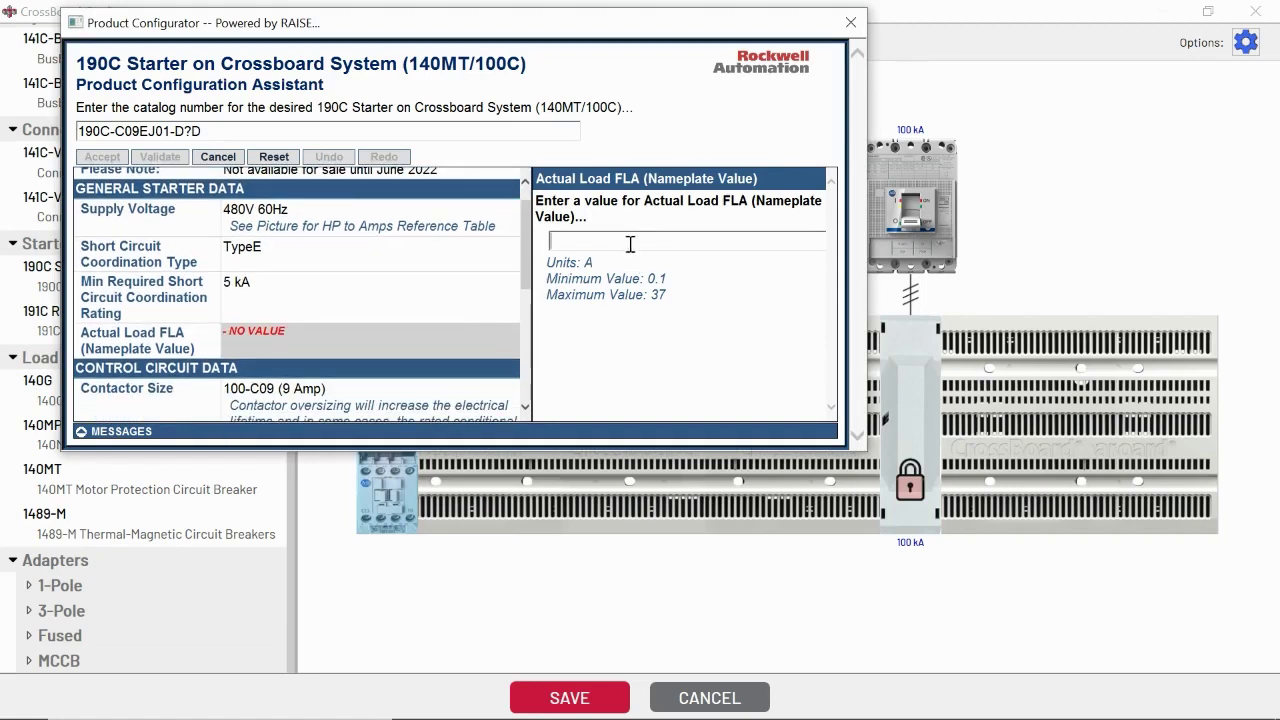
type("4")
Set the 190C starter's circuit breaker current range to 2.5 - 4 A and accept the starter configuration
scroll(420, 310, "down", 3)
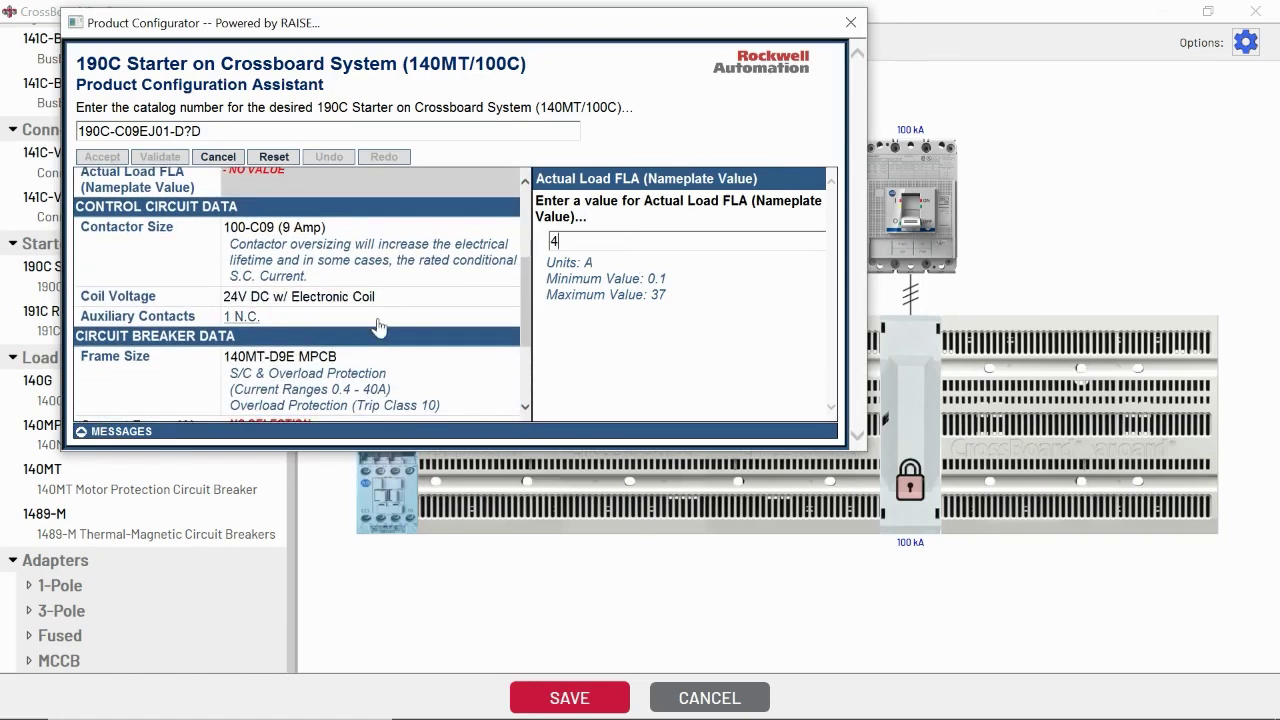
scroll(310, 260, "down", 1)
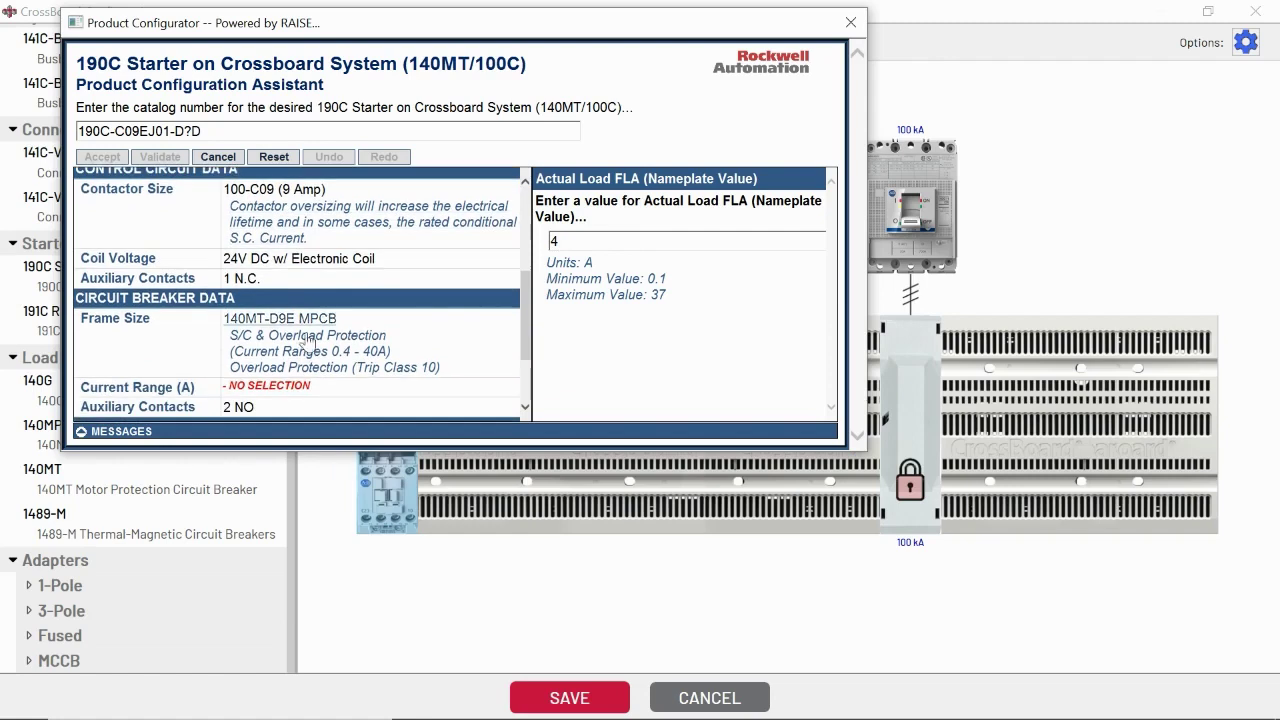
left_click(288, 388)
left_click(558, 201)
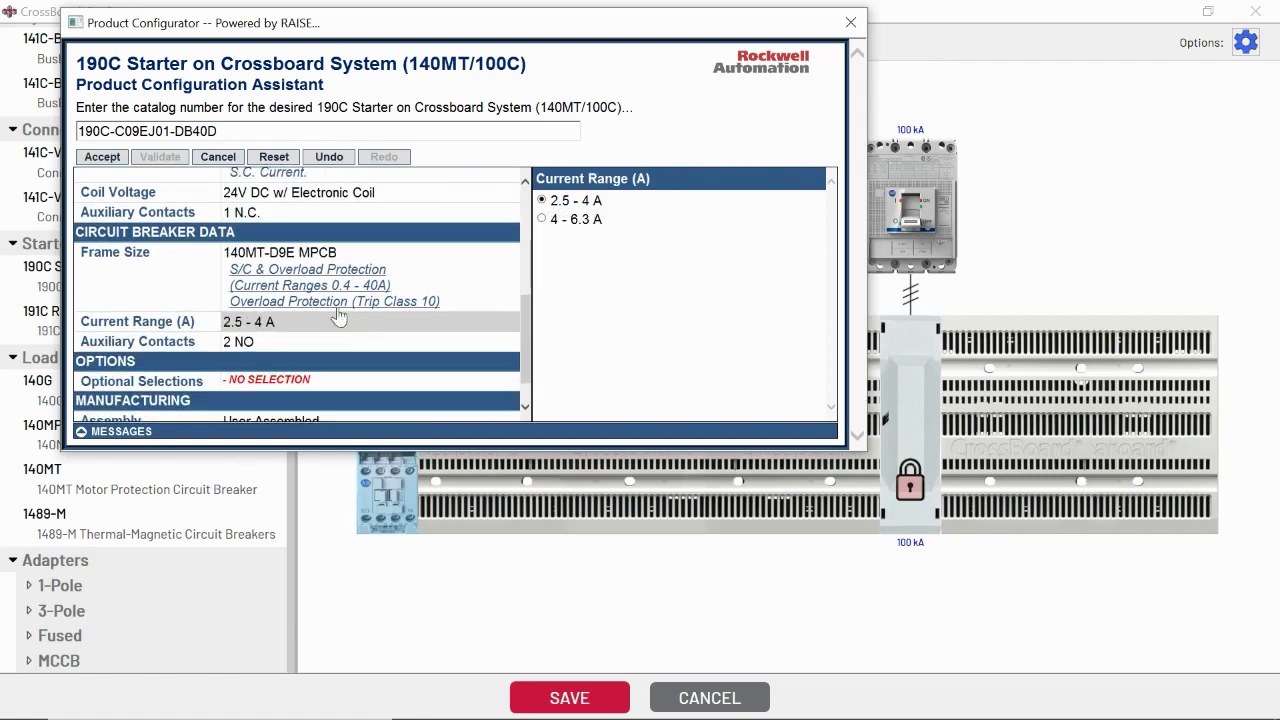
scroll(339, 316, "down", 1)
left_click(102, 157)
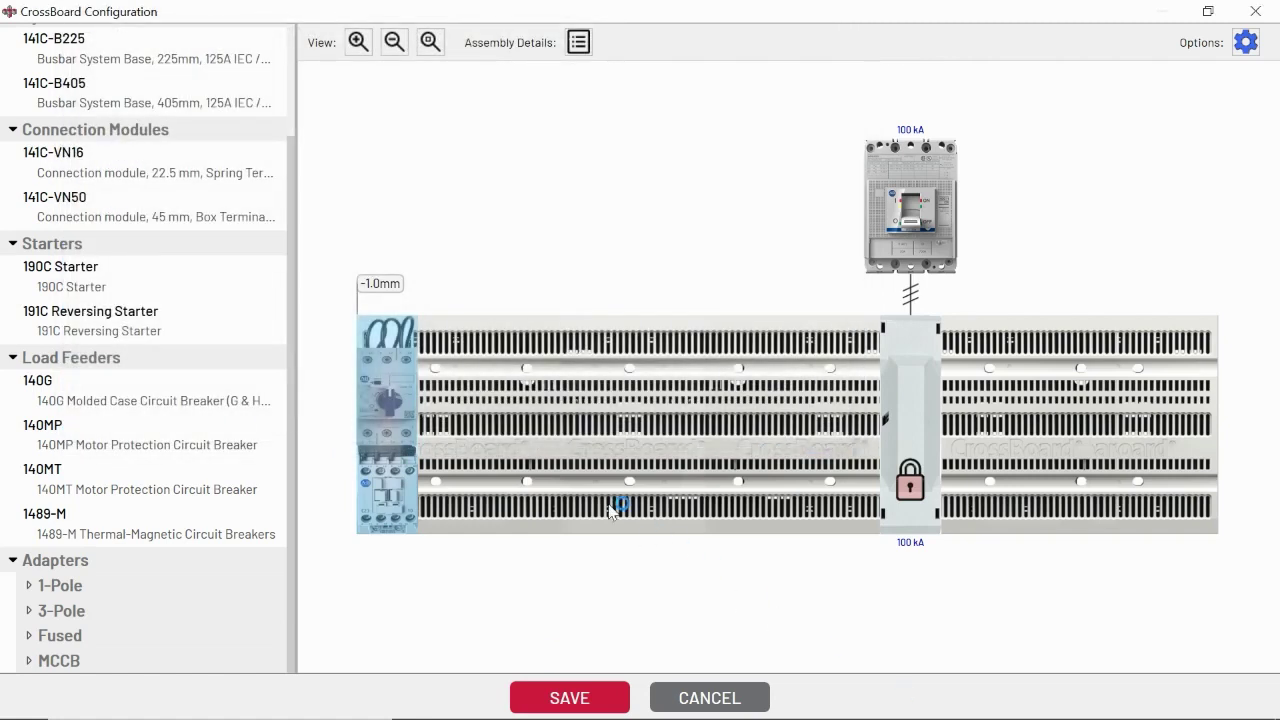
left_click(608, 508)
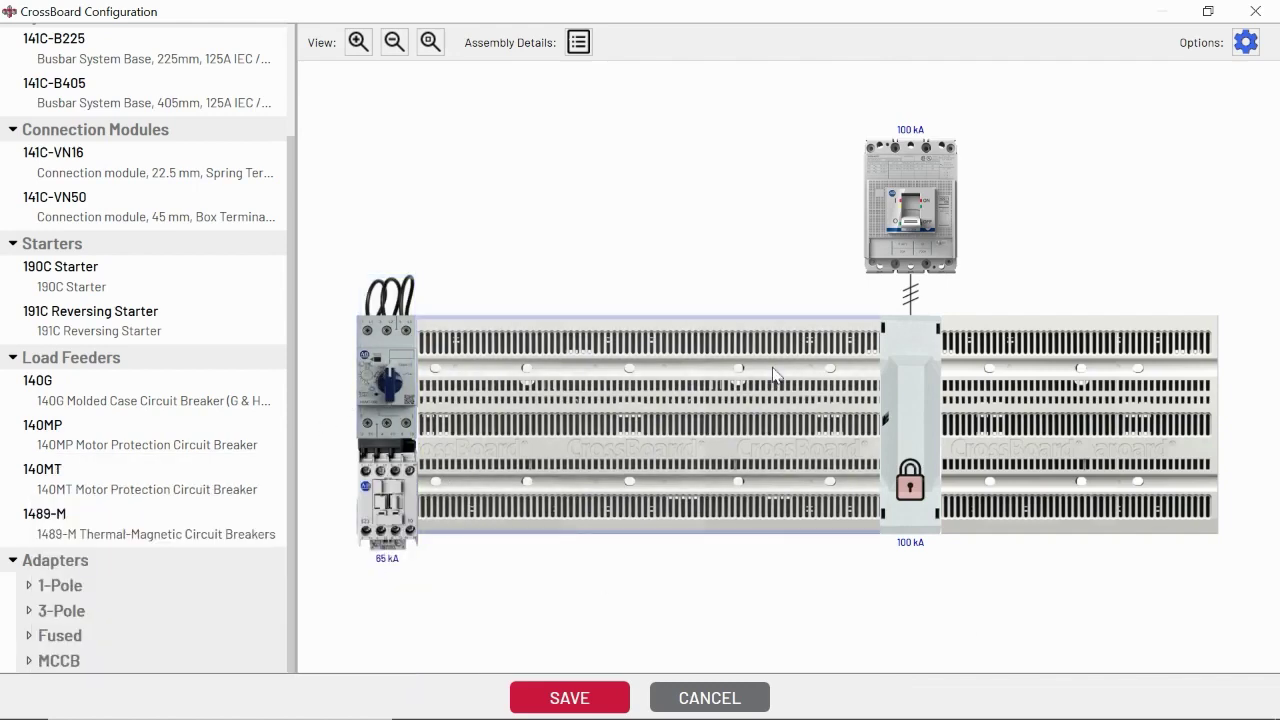
Place four copies of the 190C starter side by side along the busbar next to the original
mouse_move(767, 370)
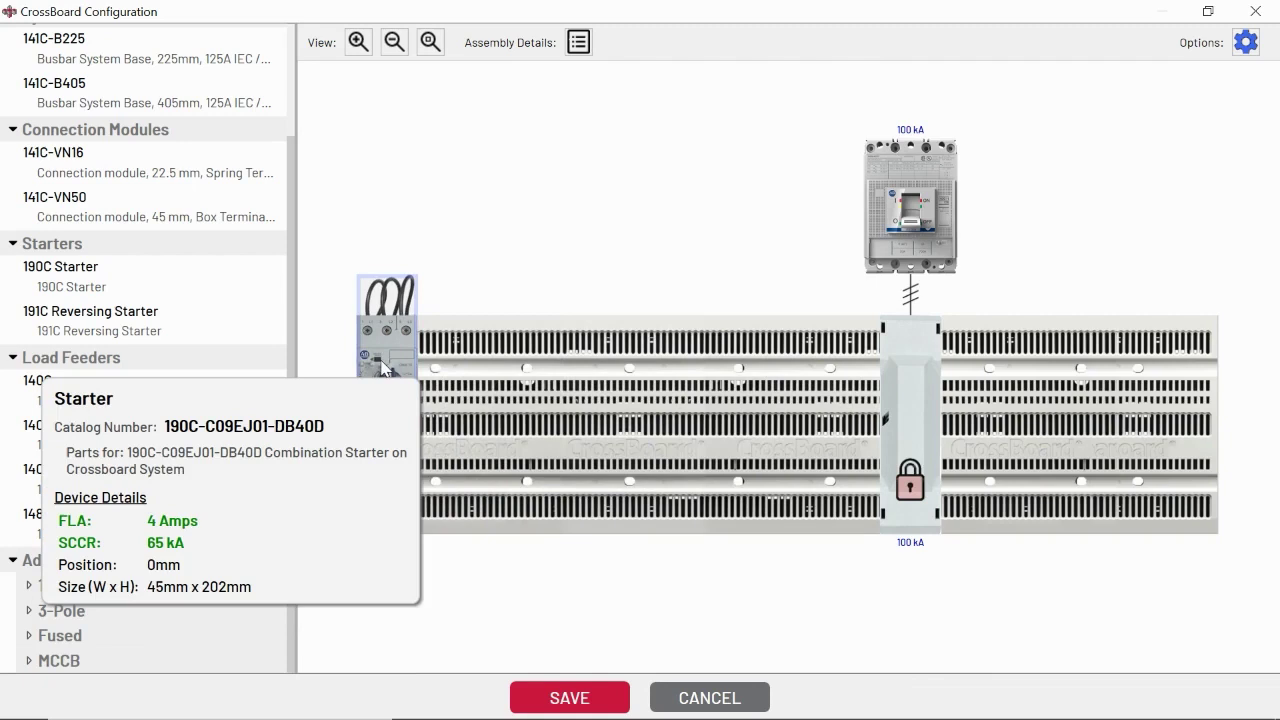
left_click(387, 363)
key("ctrl+v")
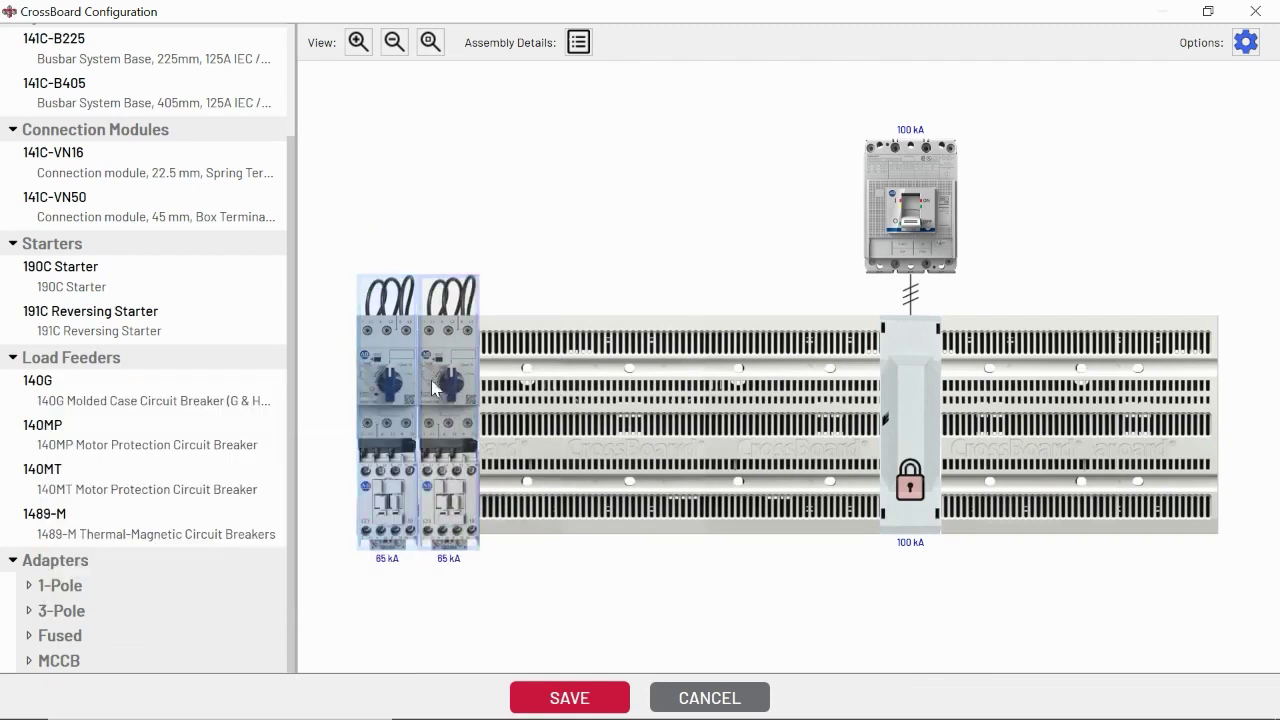
key("ctrl+v")
key("ctrl+v")
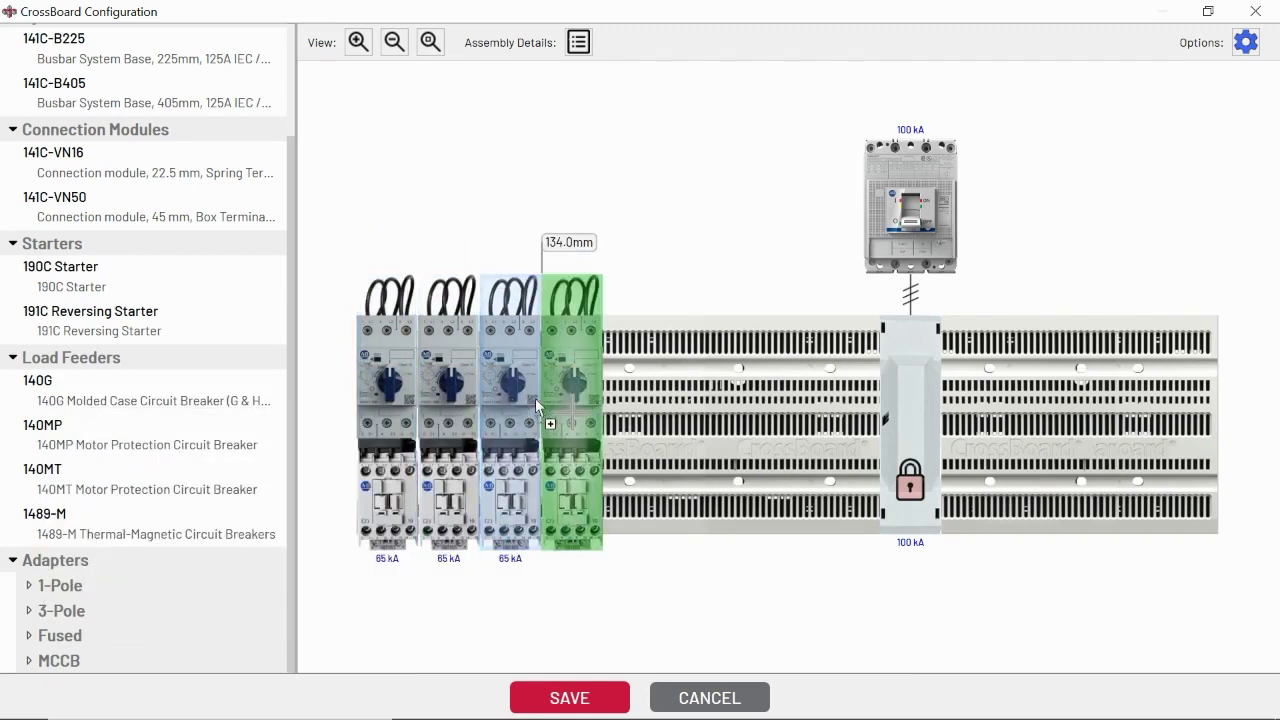
key("ctrl+v")
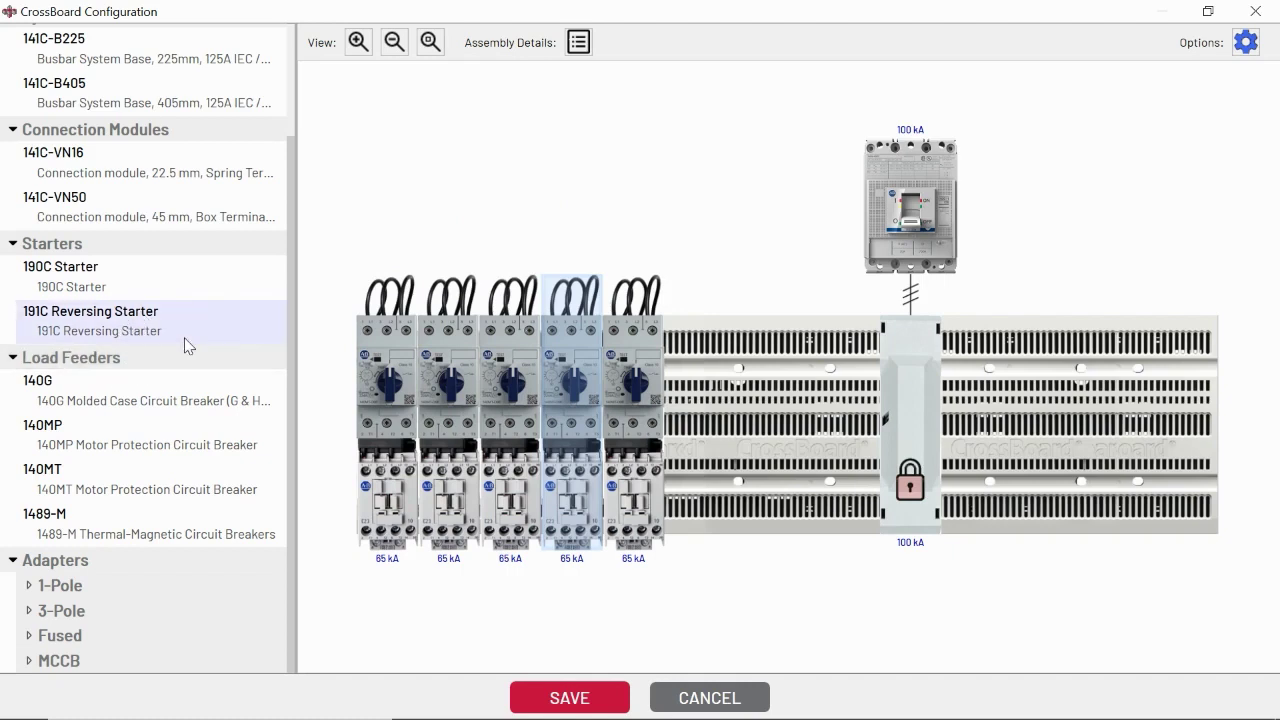
Add a 140MT load feeder beside the last 190C starter and choose Motor Protection Circuit Breaker as its circuit breaker type
scroll(156, 345, "up", 1)
scroll(156, 352, "down", 1)
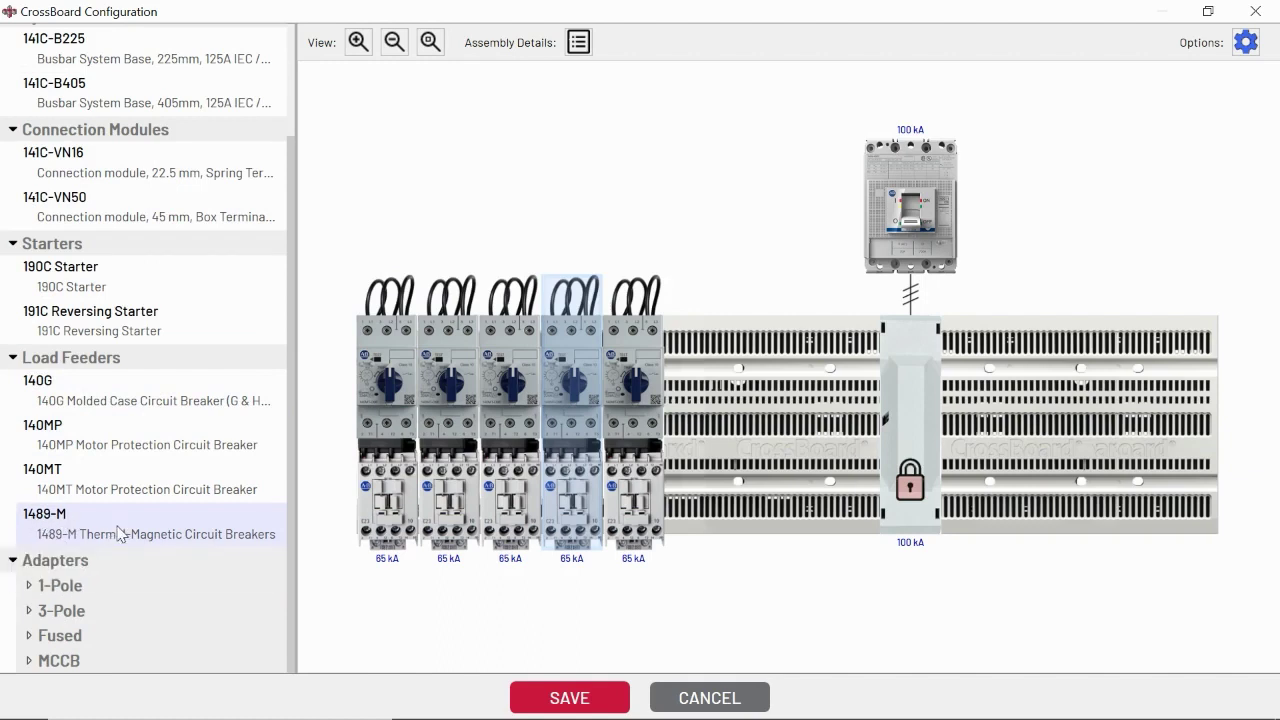
mouse_move(722, 405)
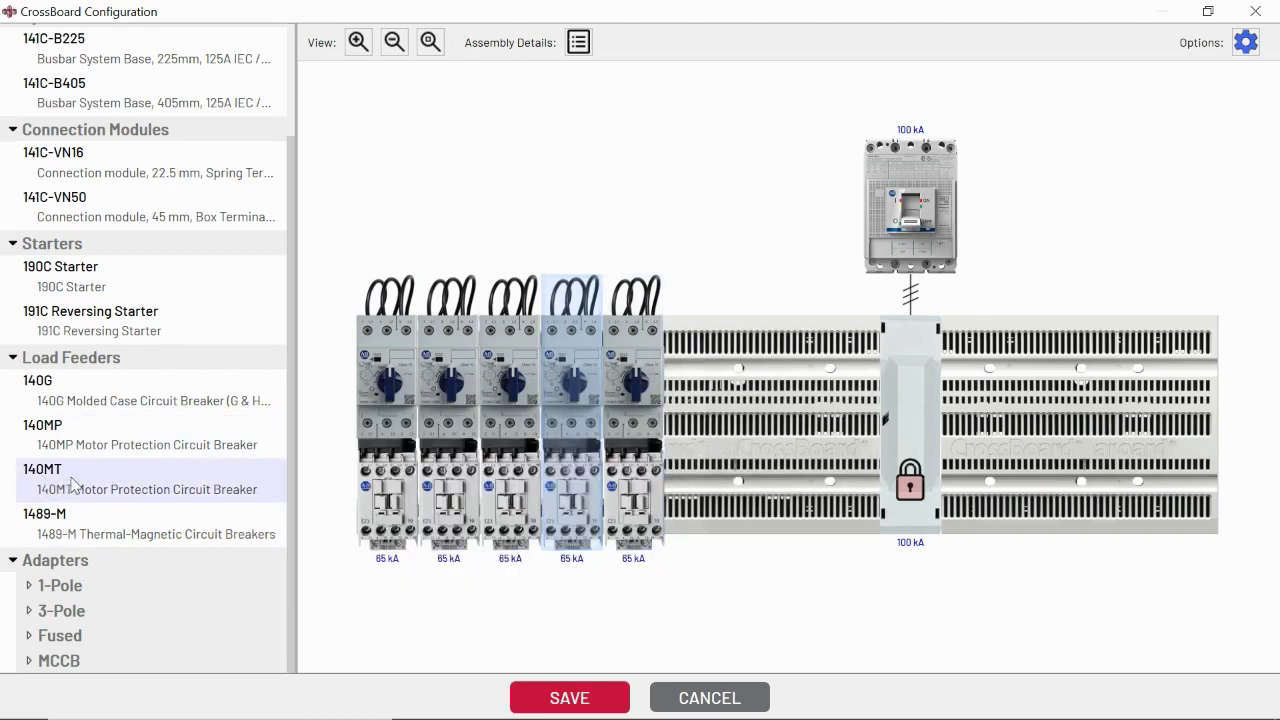
left_click_drag(72, 484, 700, 400)
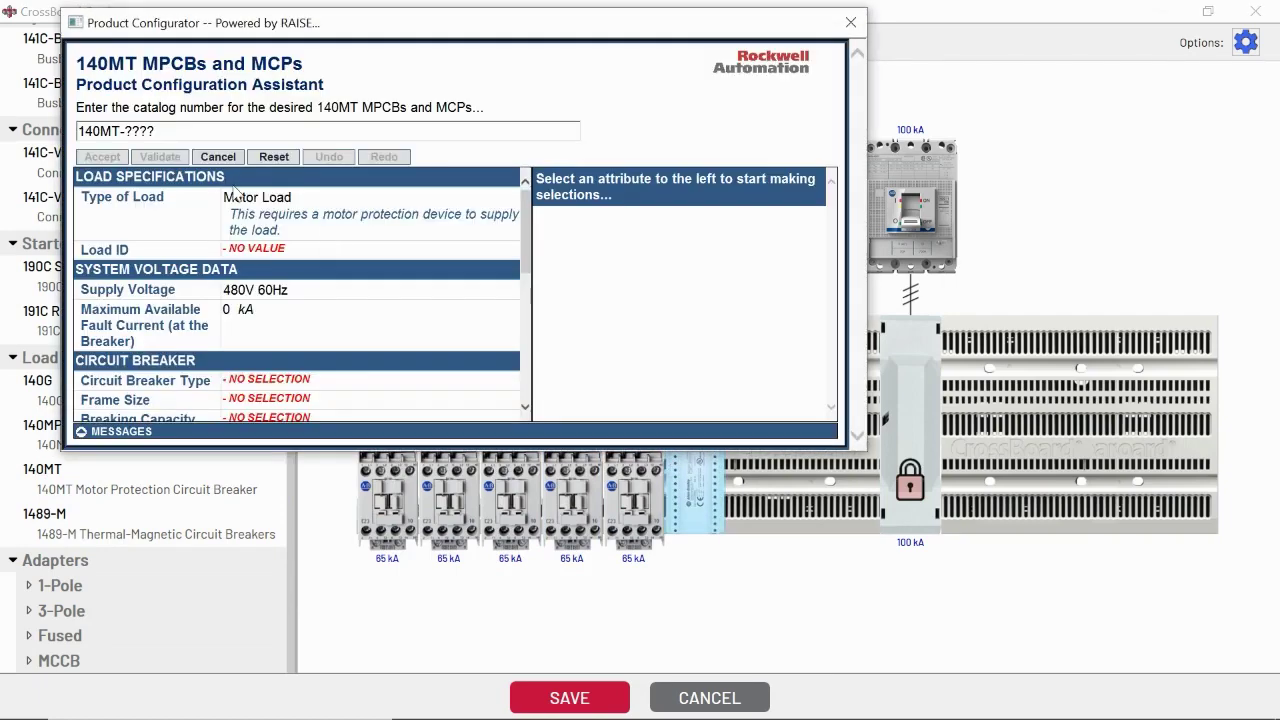
left_click(245, 252)
left_click(272, 382)
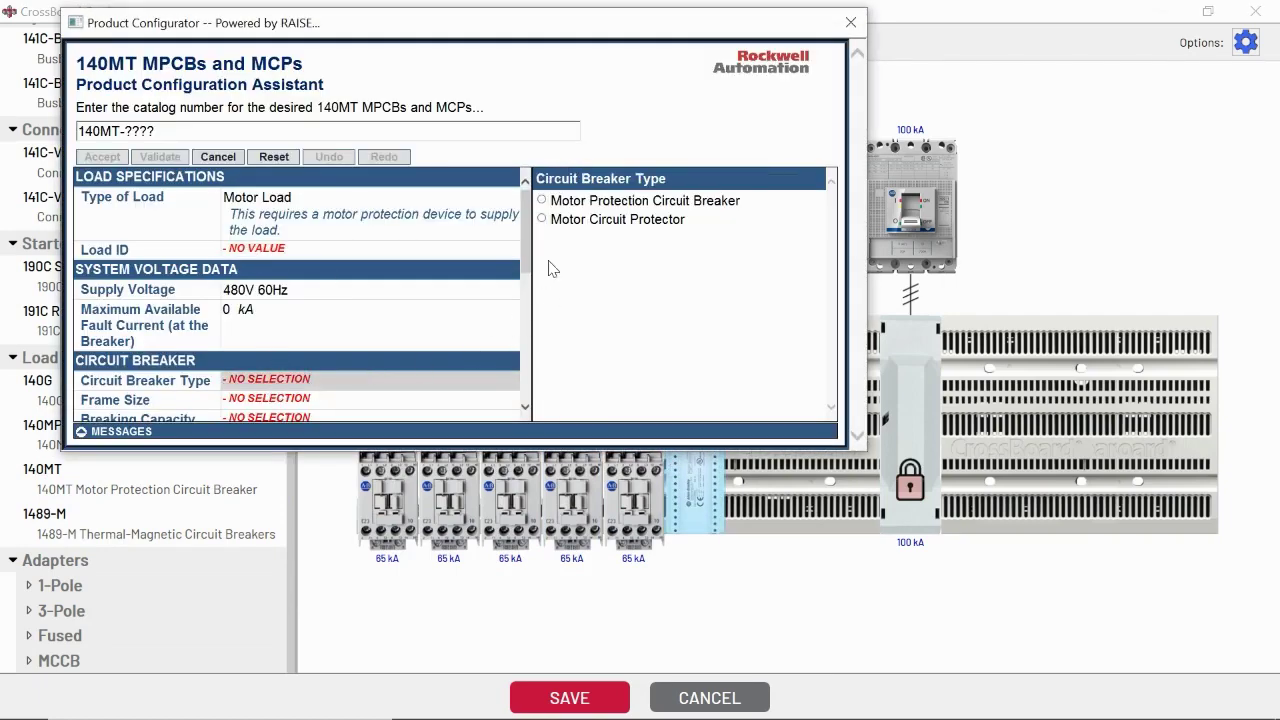
left_click(558, 201)
Set the 140MT's adjustable thermal current range to 14.5 - 20A, choose Frame Size C and accept the configuration
scroll(334, 234, "down", 1)
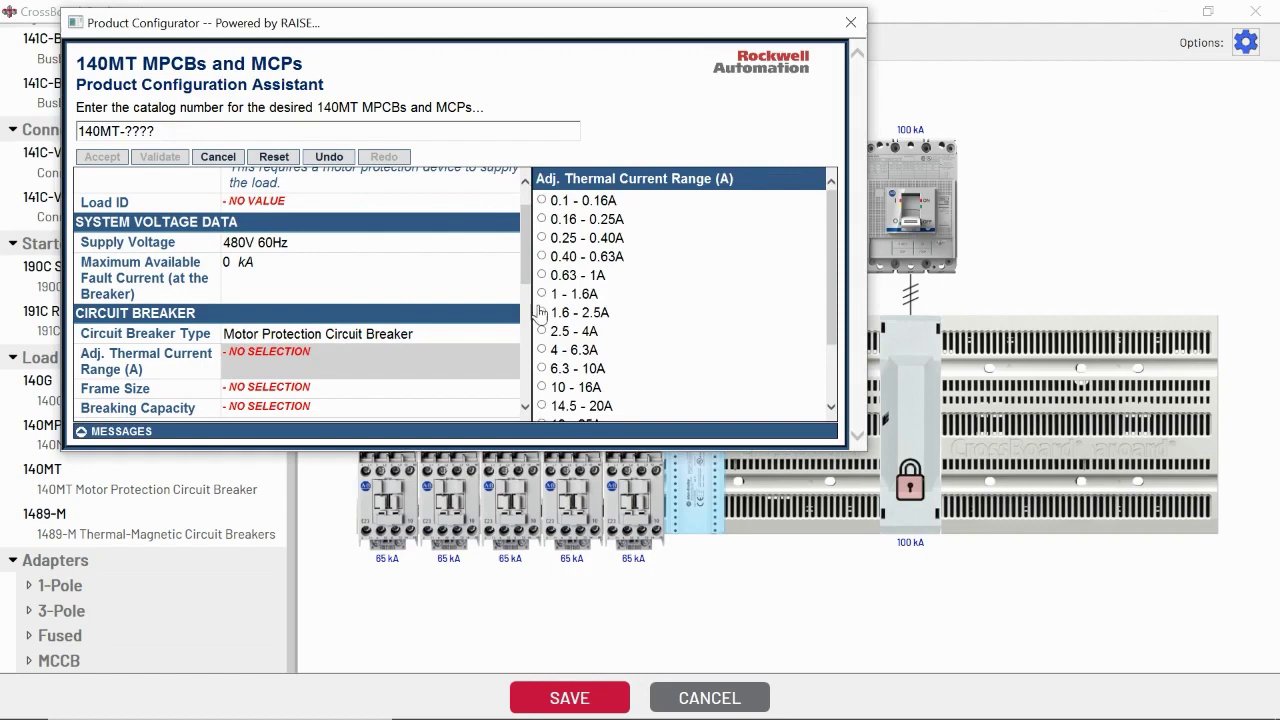
scroll(560, 320, "down", 1)
left_click(588, 349)
scroll(353, 342, "down", 1)
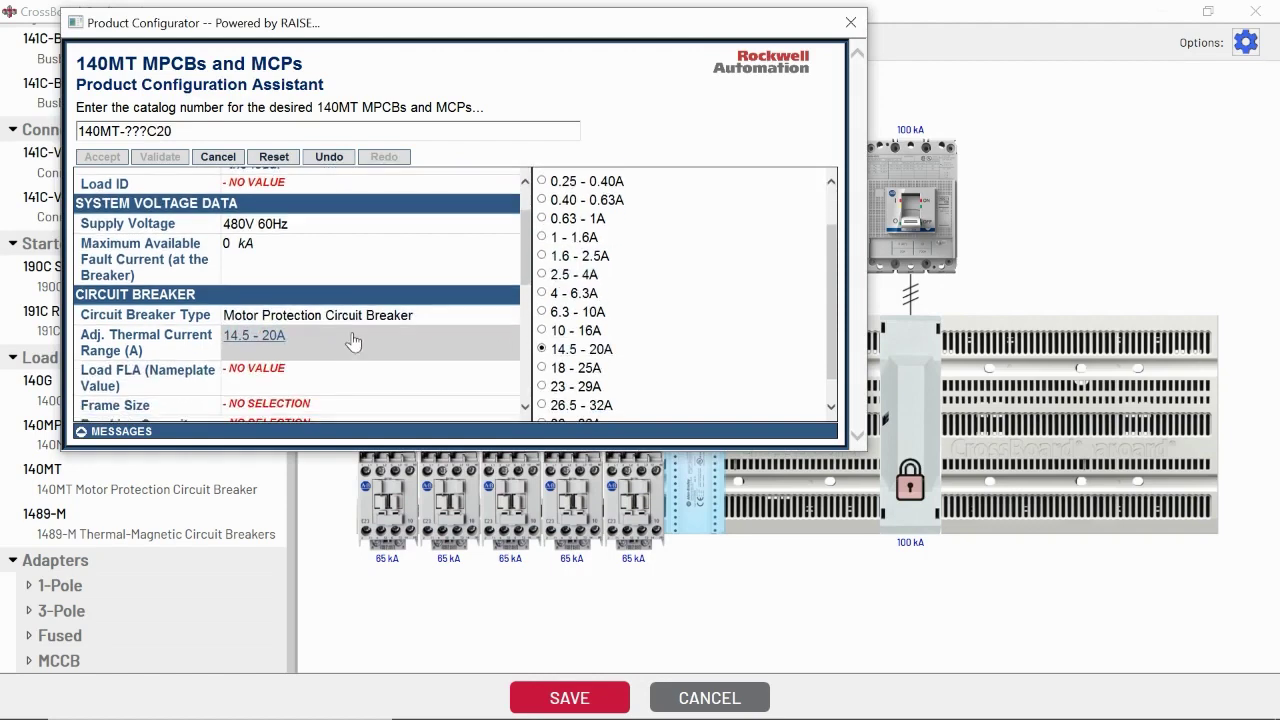
scroll(323, 366, "down", 3)
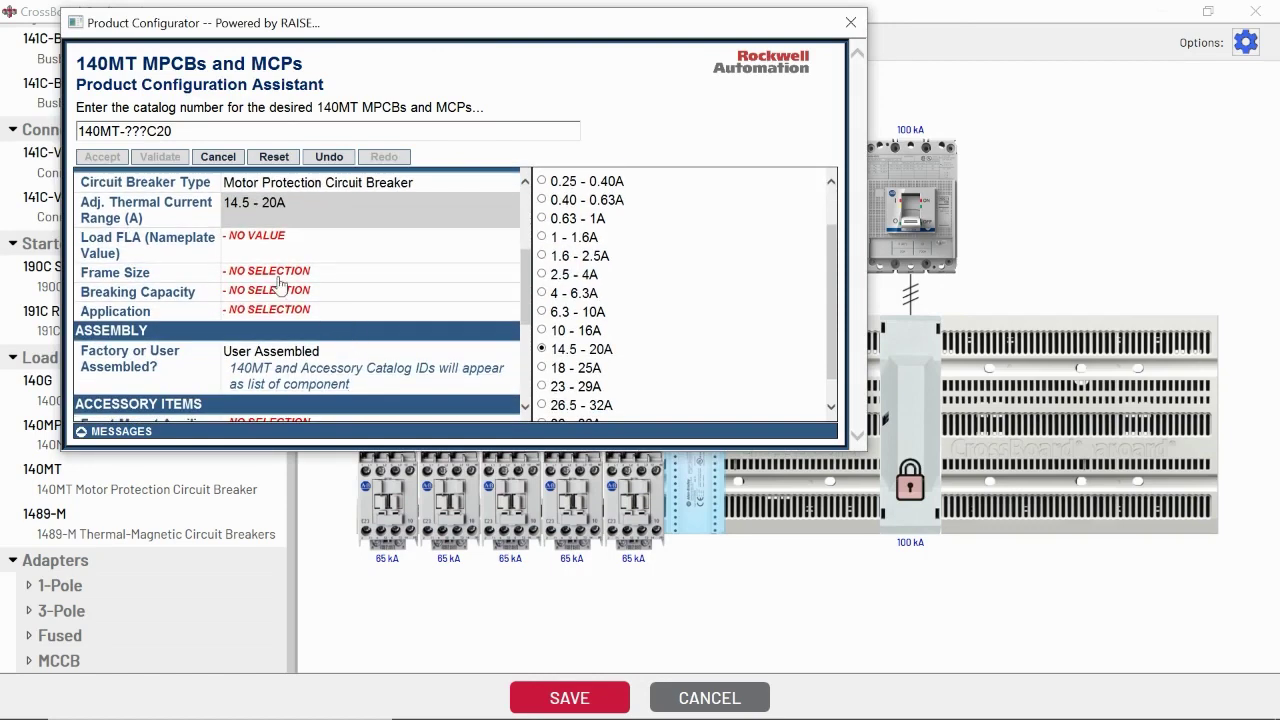
left_click(292, 273)
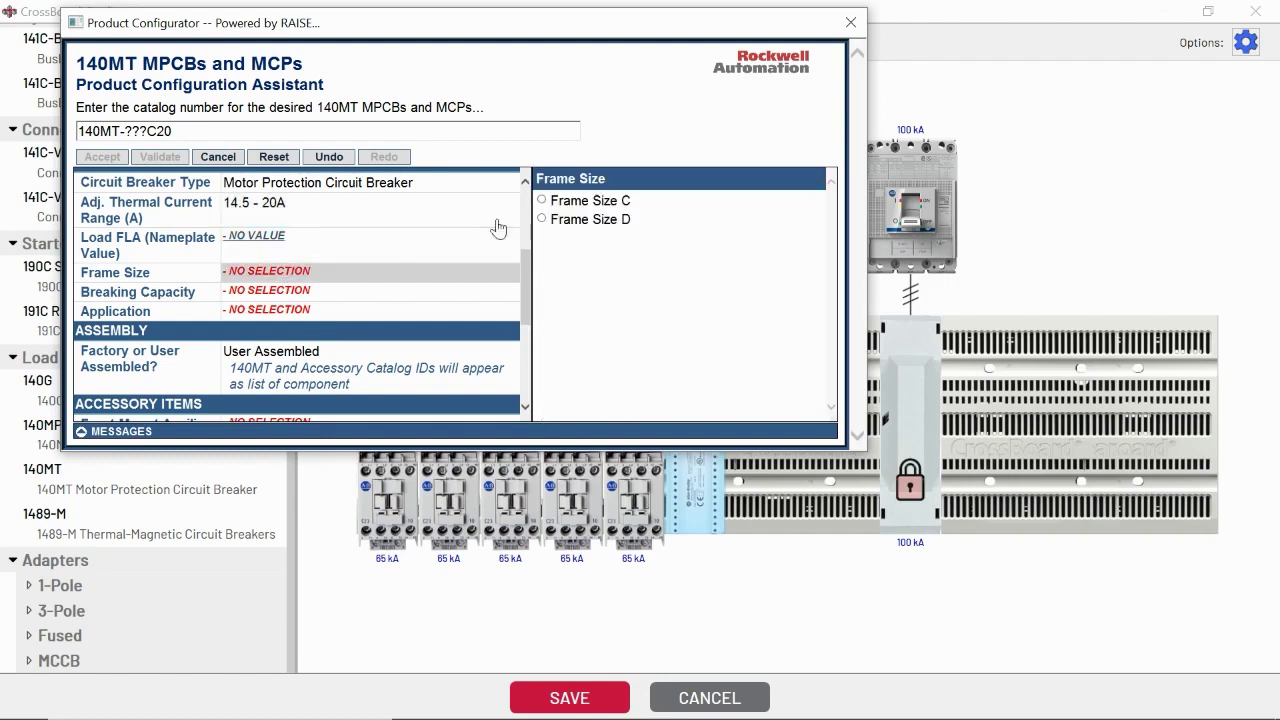
left_click(546, 204)
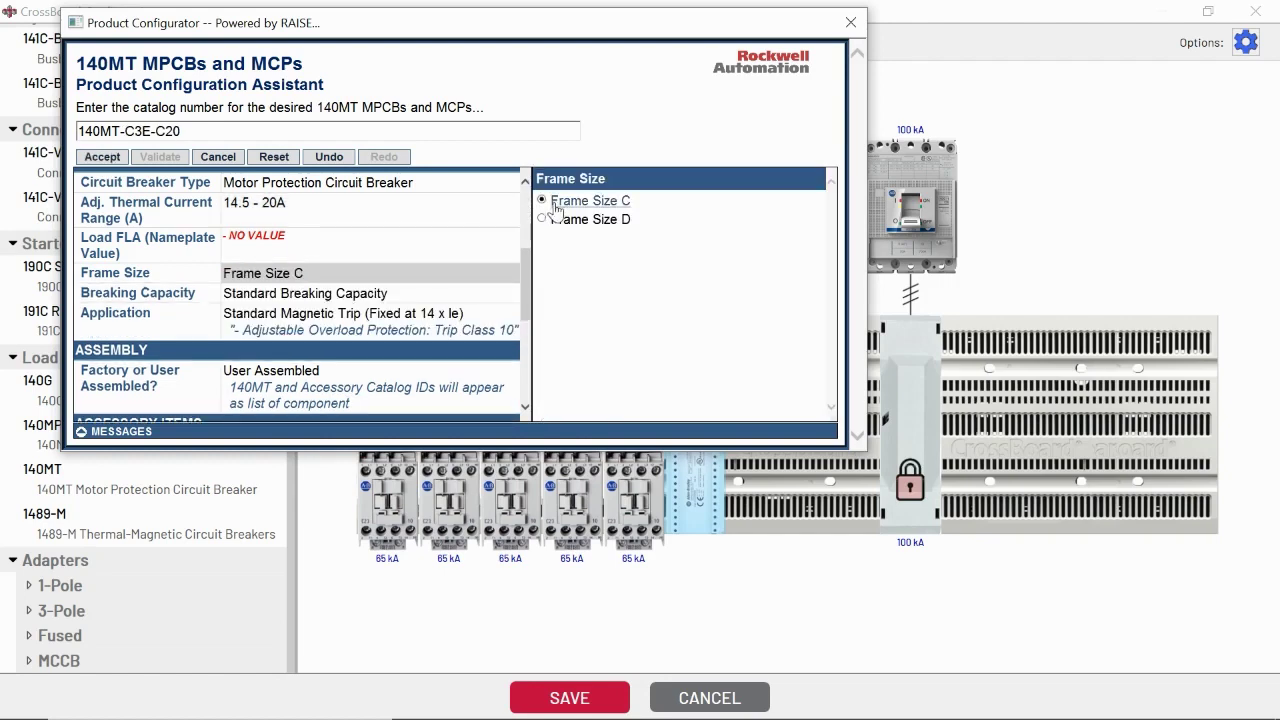
left_click(100, 157)
Place a 1-pole 141C-18S16L1 adapter beside the 140MT feeder with Circuit Breaker (DIVQ) as its protection type
mouse_move(685, 432)
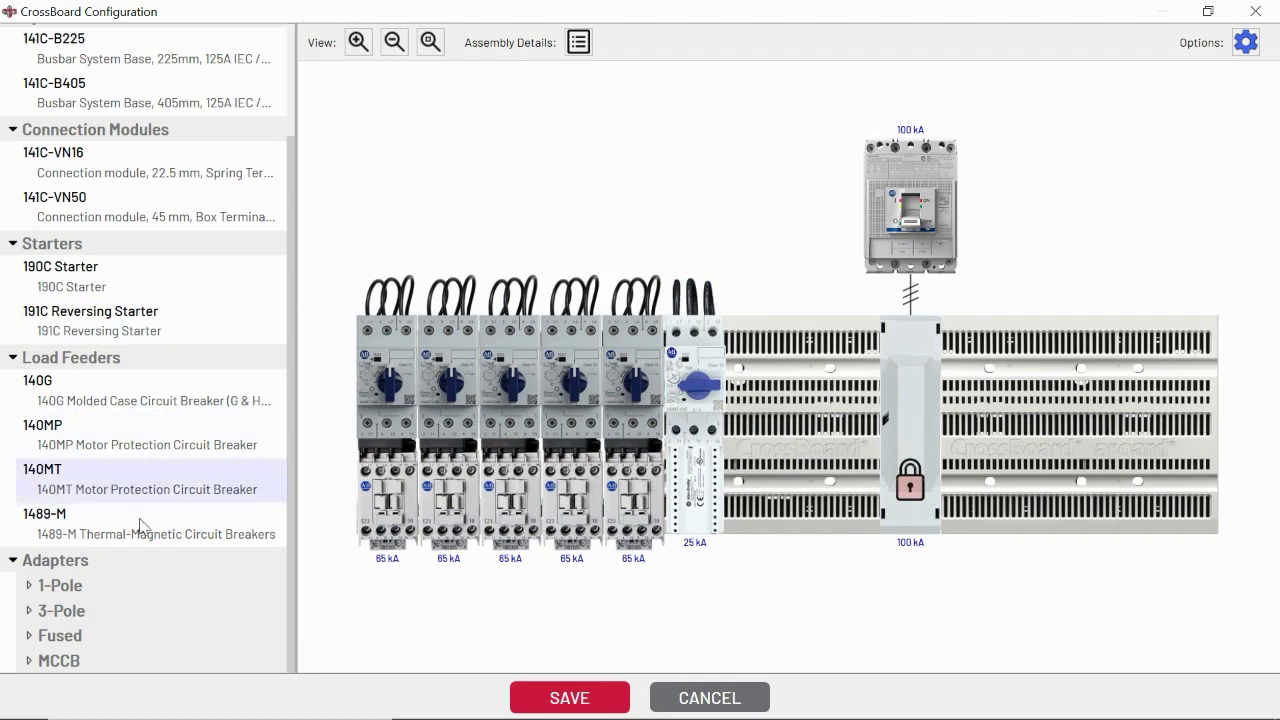
left_click(31, 587)
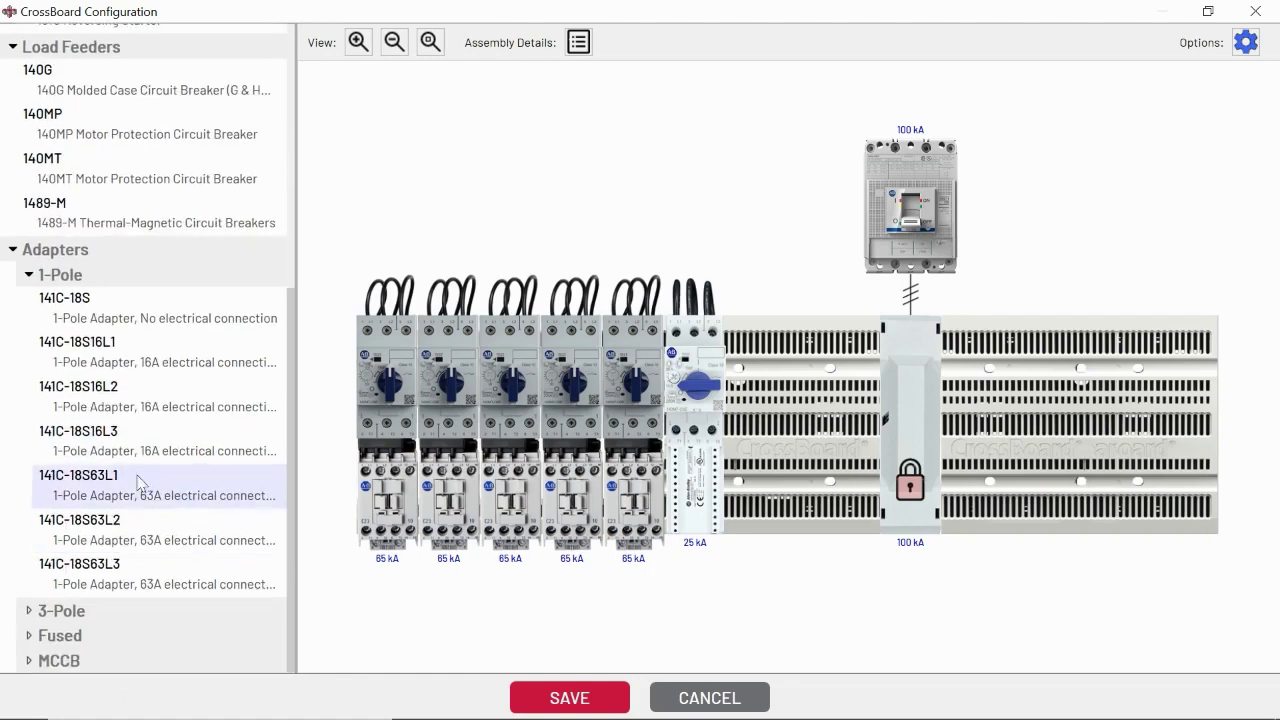
left_click_drag(143, 355, 683, 328)
left_click(655, 318)
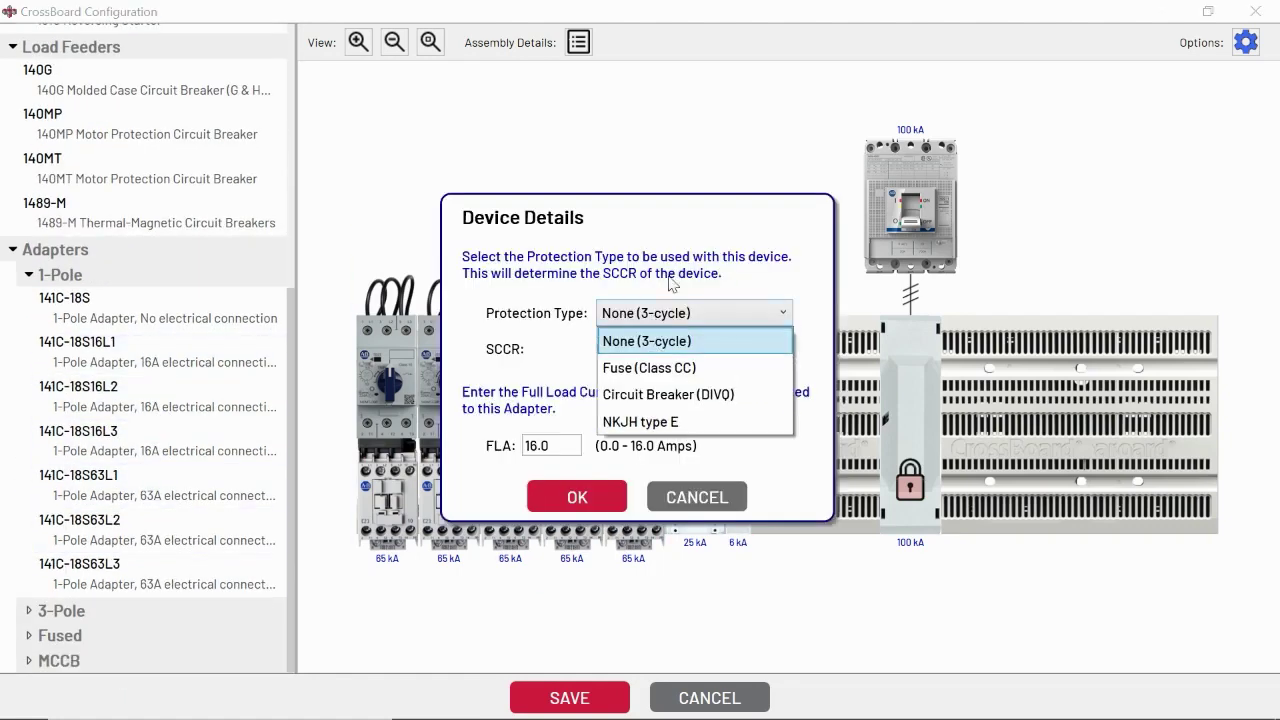
left_click(558, 320)
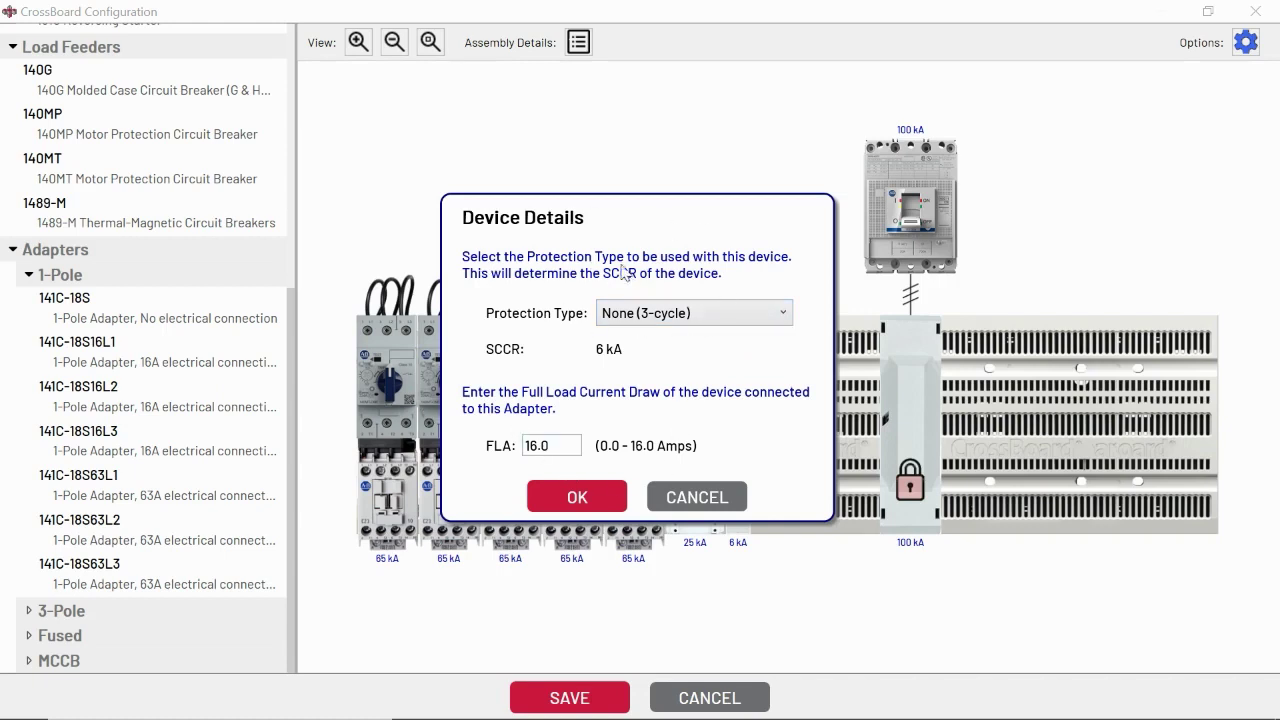
left_click(649, 310)
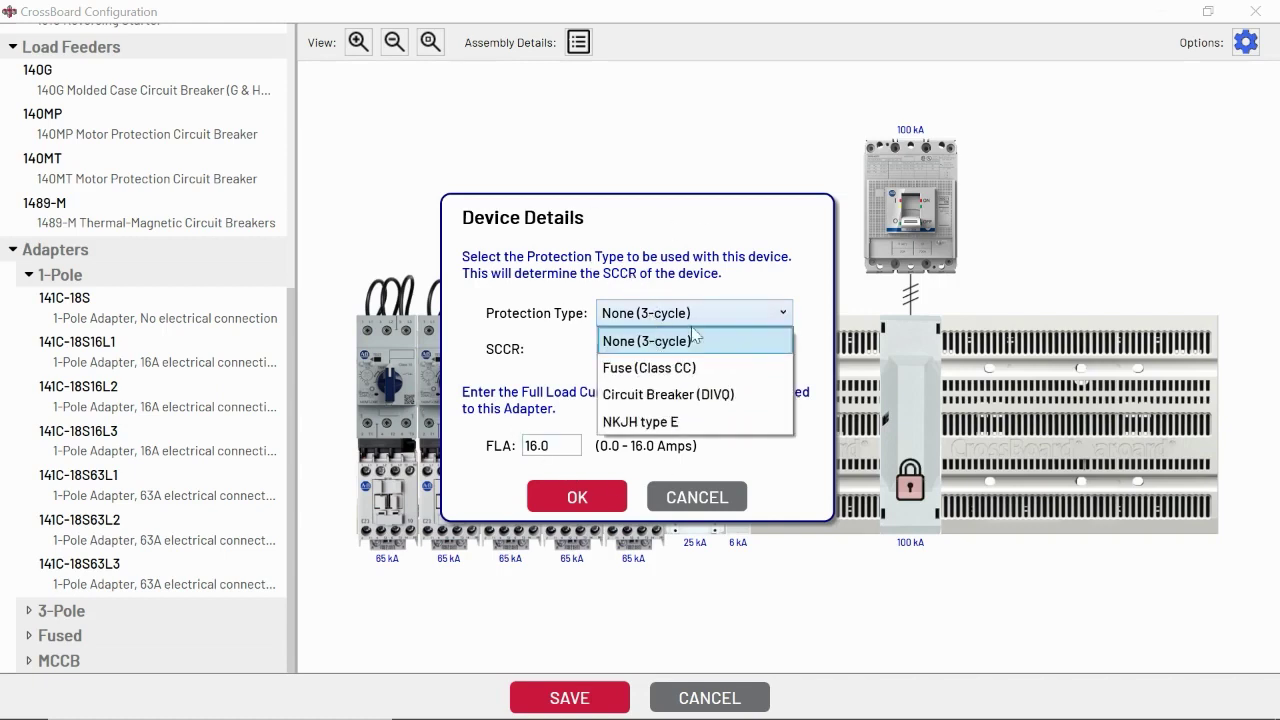
left_click(710, 396)
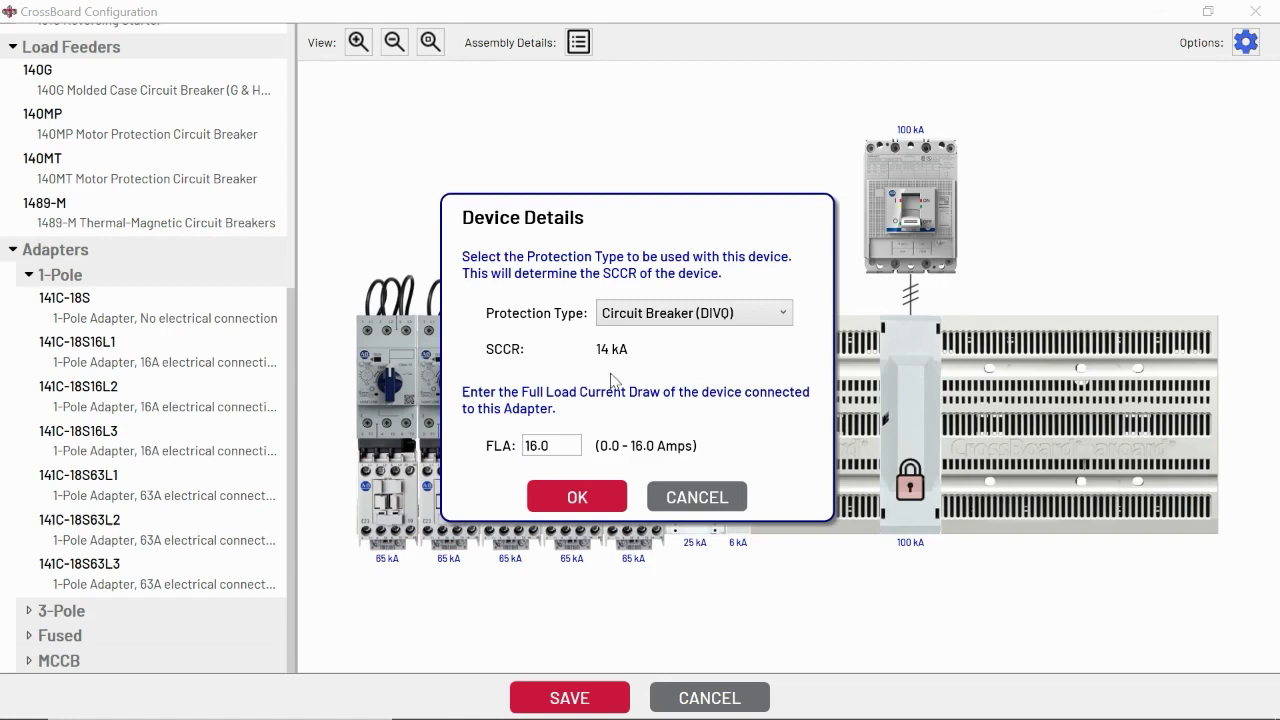
Set the 1-pole adapter's FLA to 2.5 A, confirm it and check the adapter's device details
double_click(565, 444)
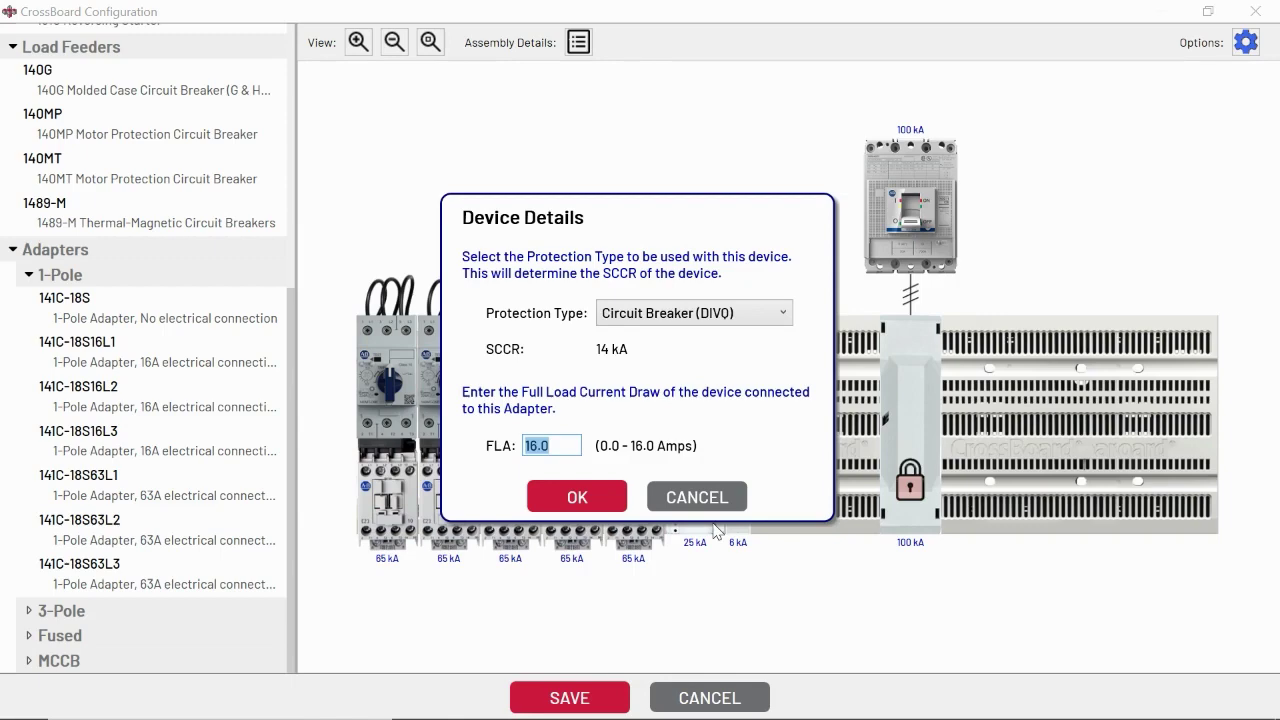
type("2.5")
left_click(578, 500)
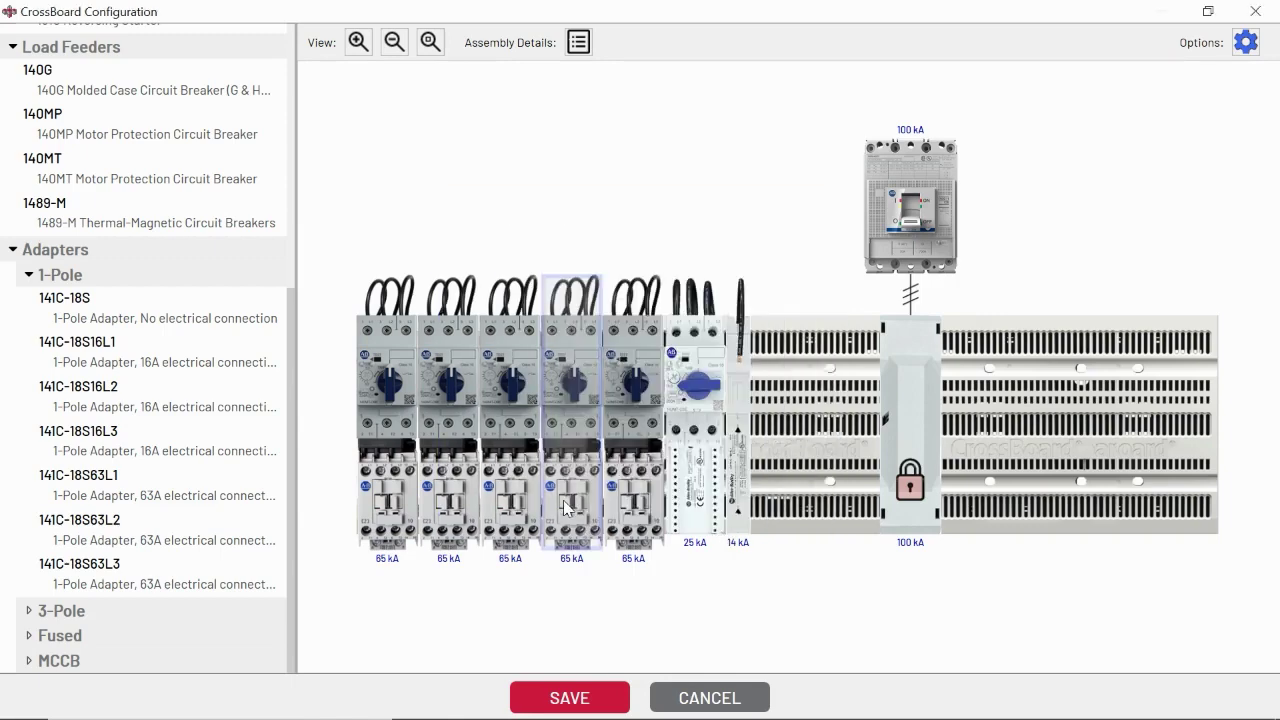
mouse_move(737, 527)
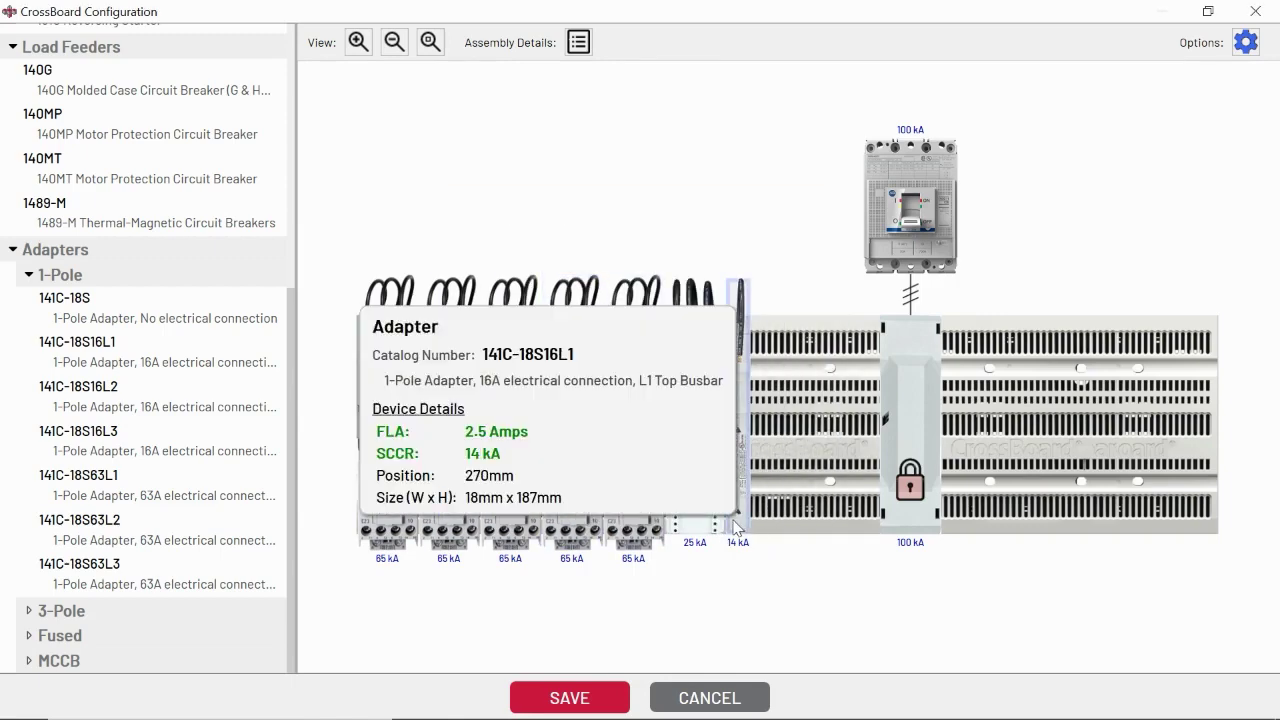
Place a 3-pole 141C-45R25 adapter beside the 1-pole adapter and set its FLA to 5 A
mouse_move(828, 428)
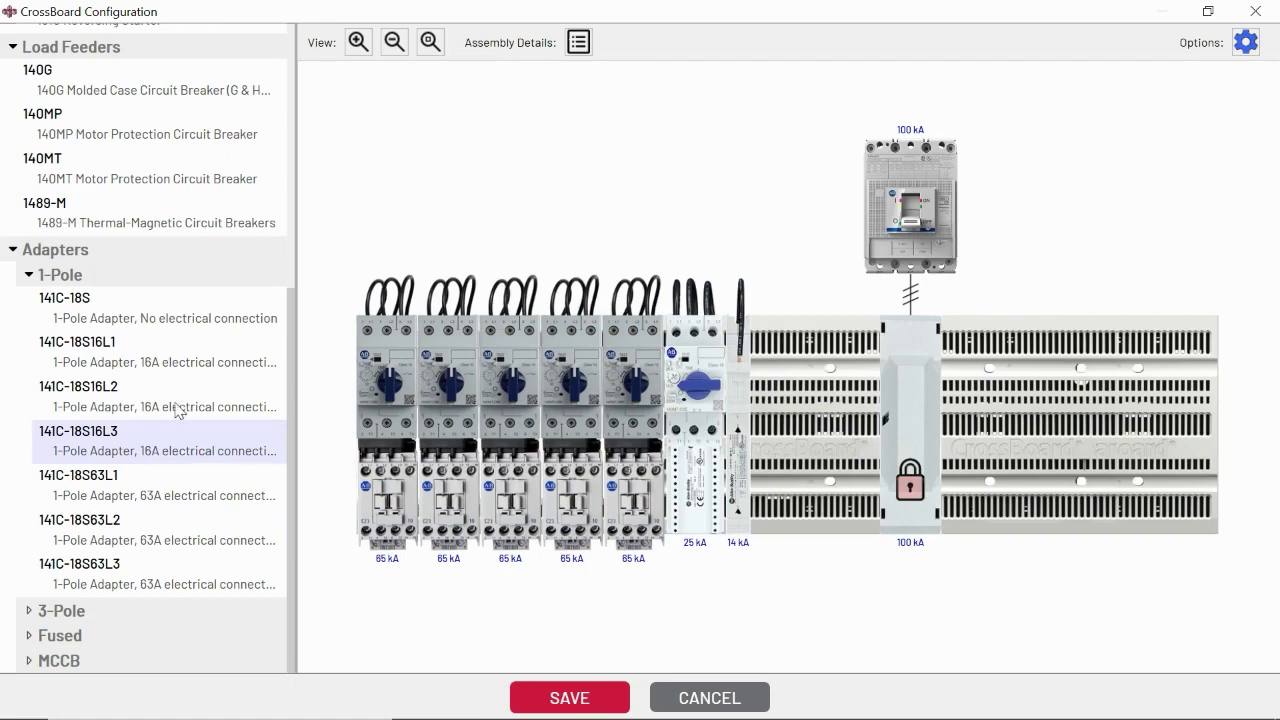
left_click(29, 610)
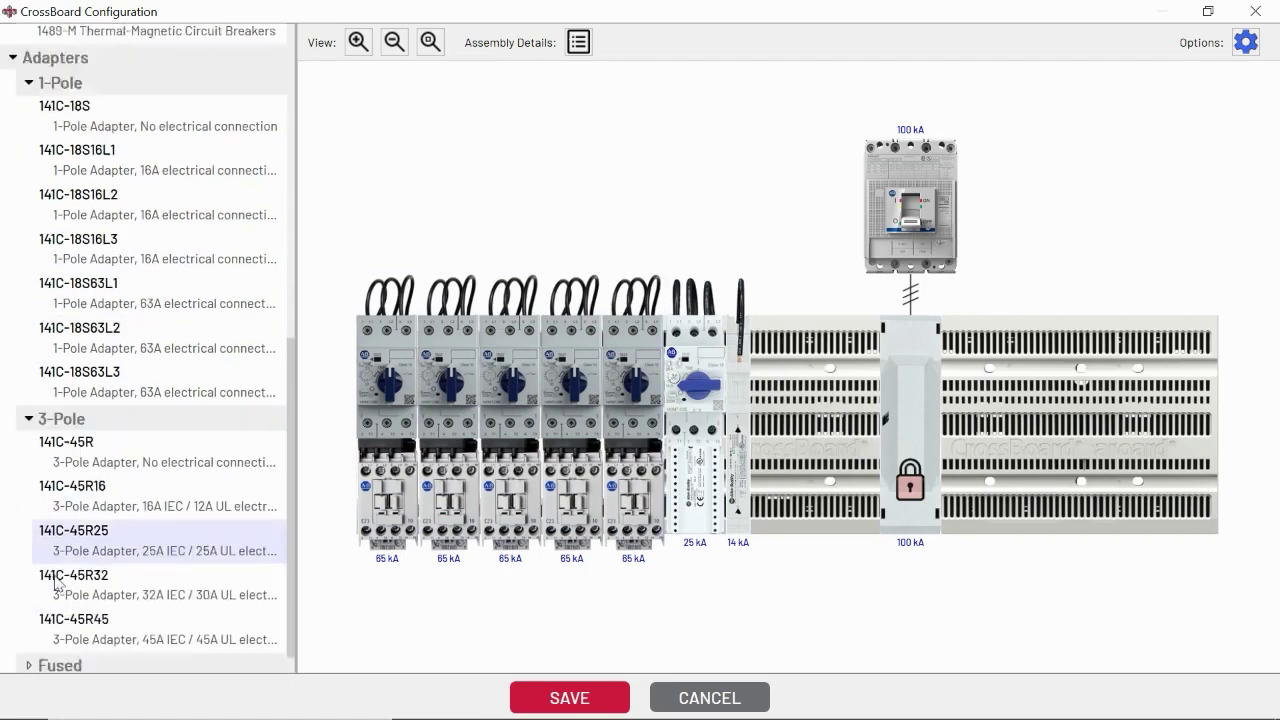
left_click_drag(163, 548, 780, 420)
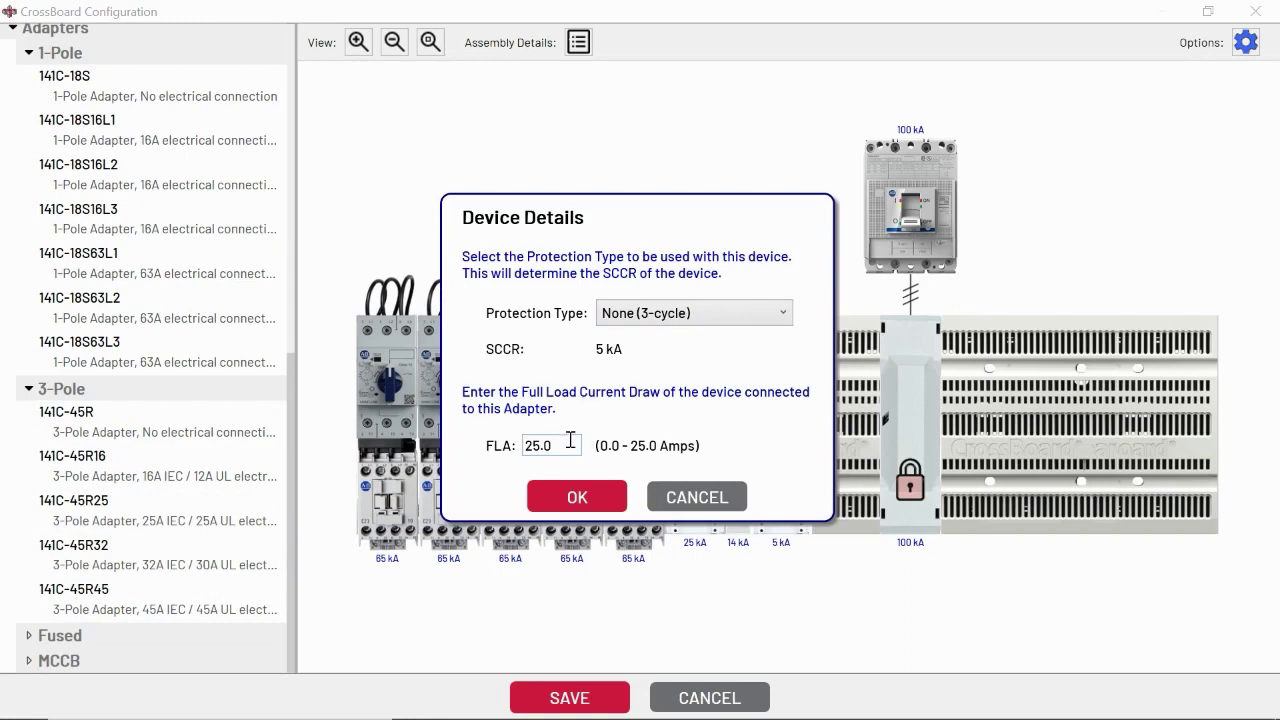
left_click_drag(570, 440, 505, 450)
type("5")
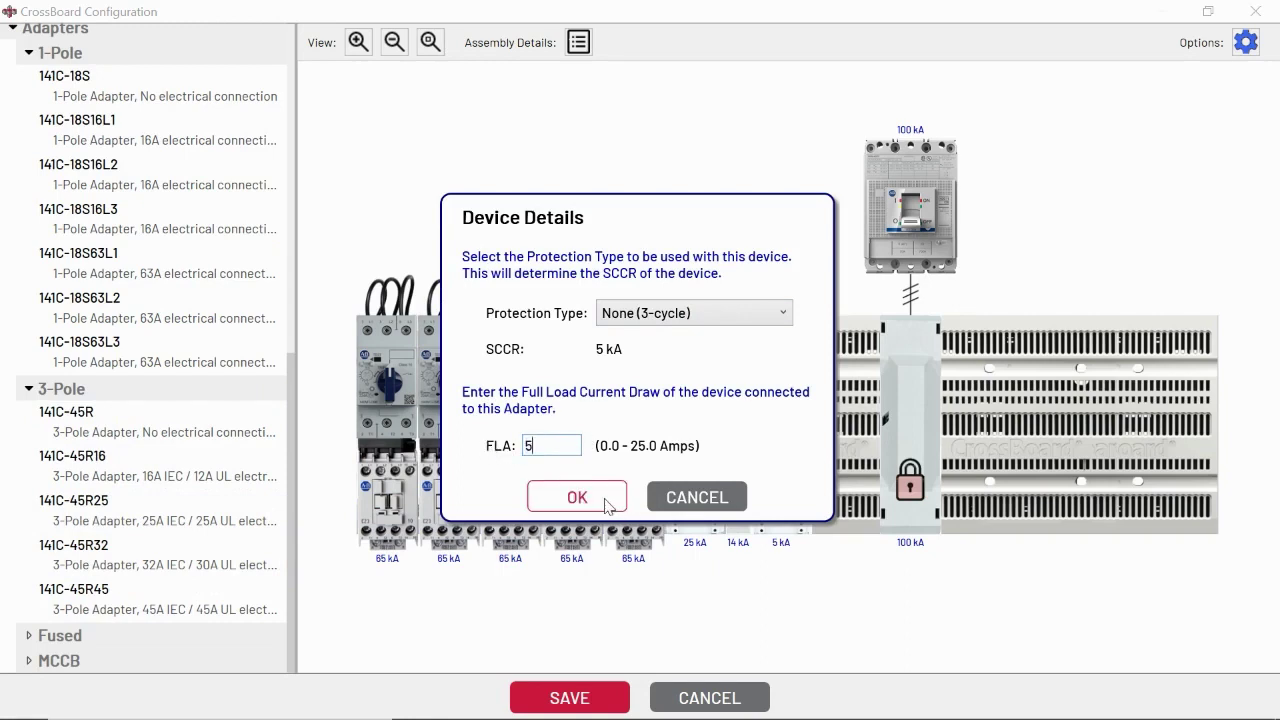
left_click(612, 505)
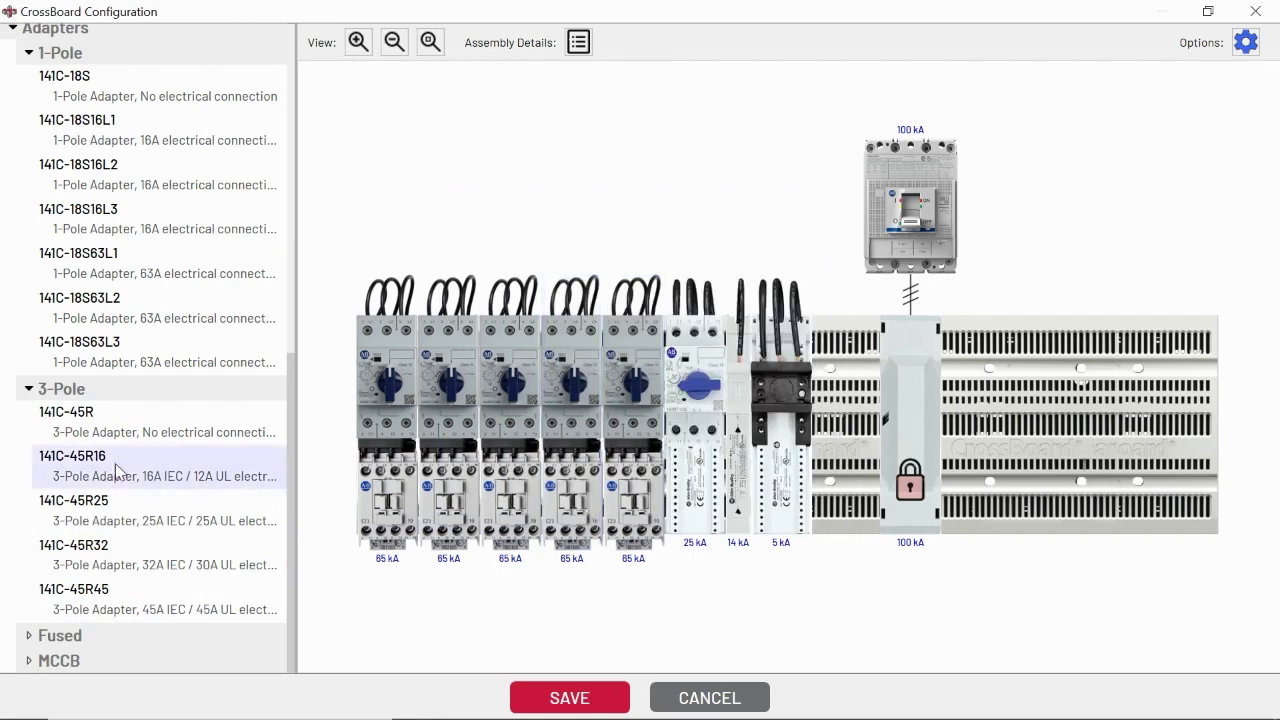
Place a 141C-GGU MCCB adapter near the right end of the busbar and set its FLA to 30 A
left_click(29, 662)
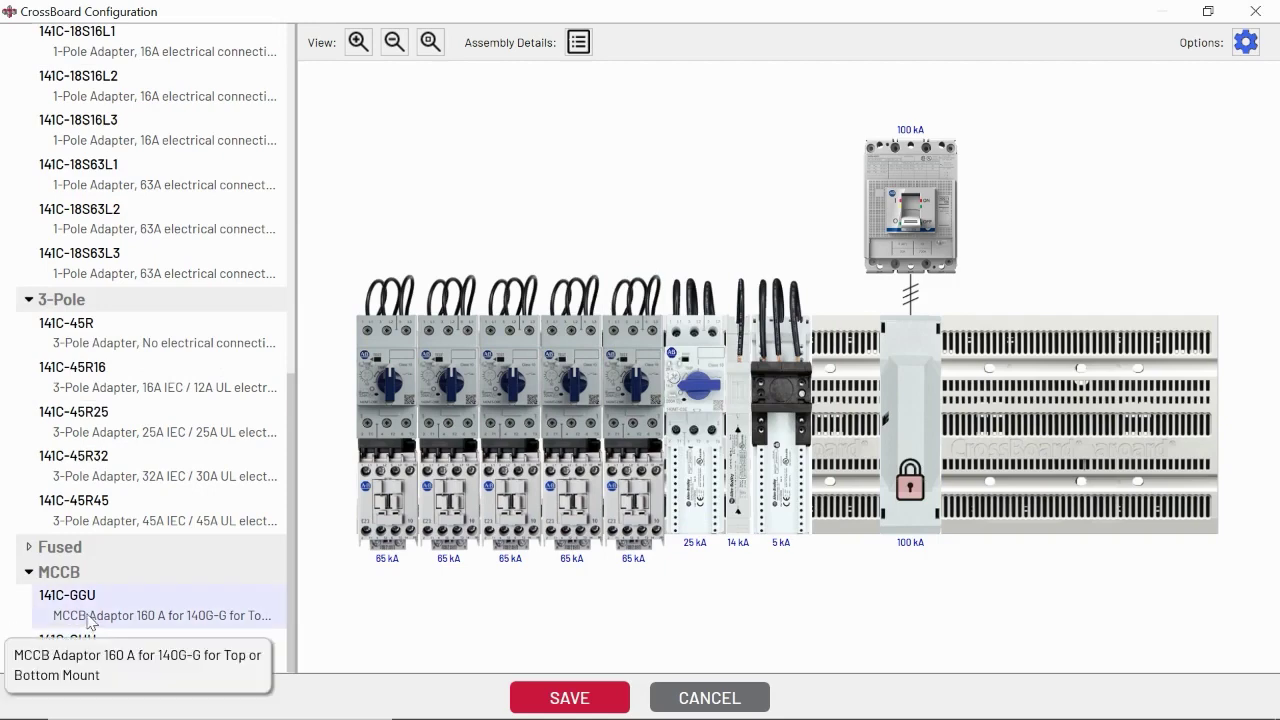
left_click_drag(88, 620, 1060, 460)
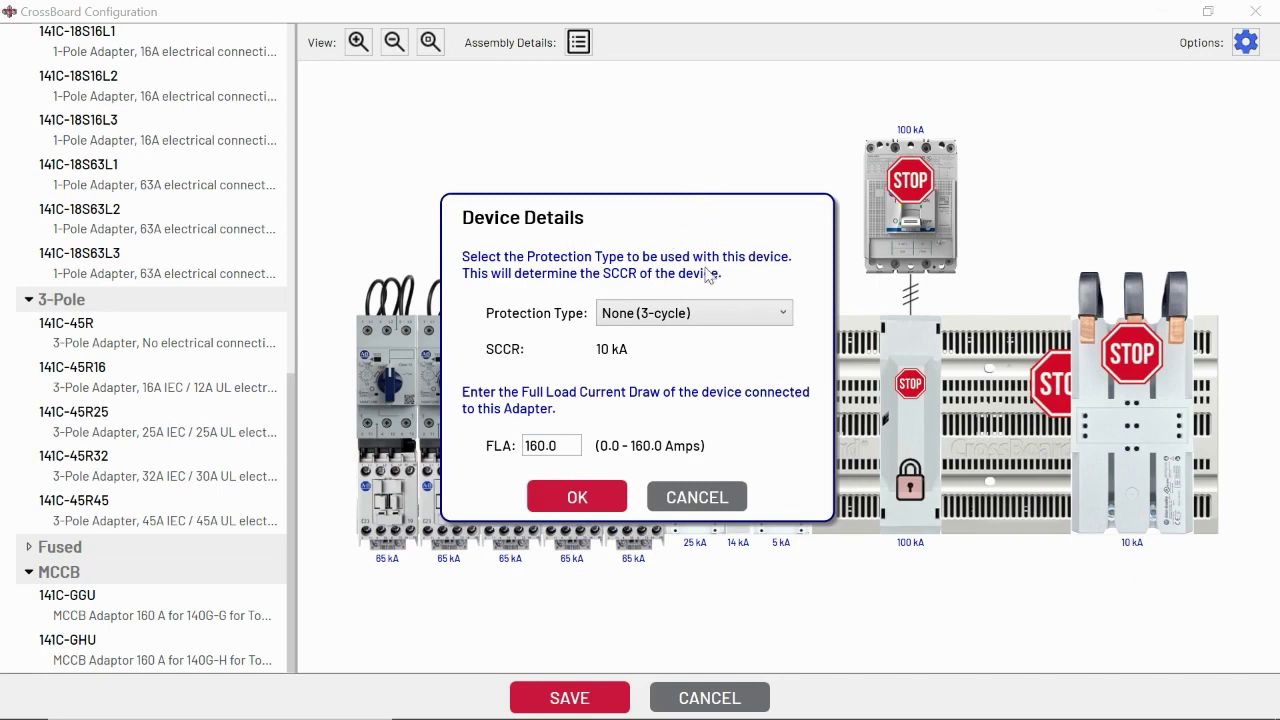
left_click(692, 496)
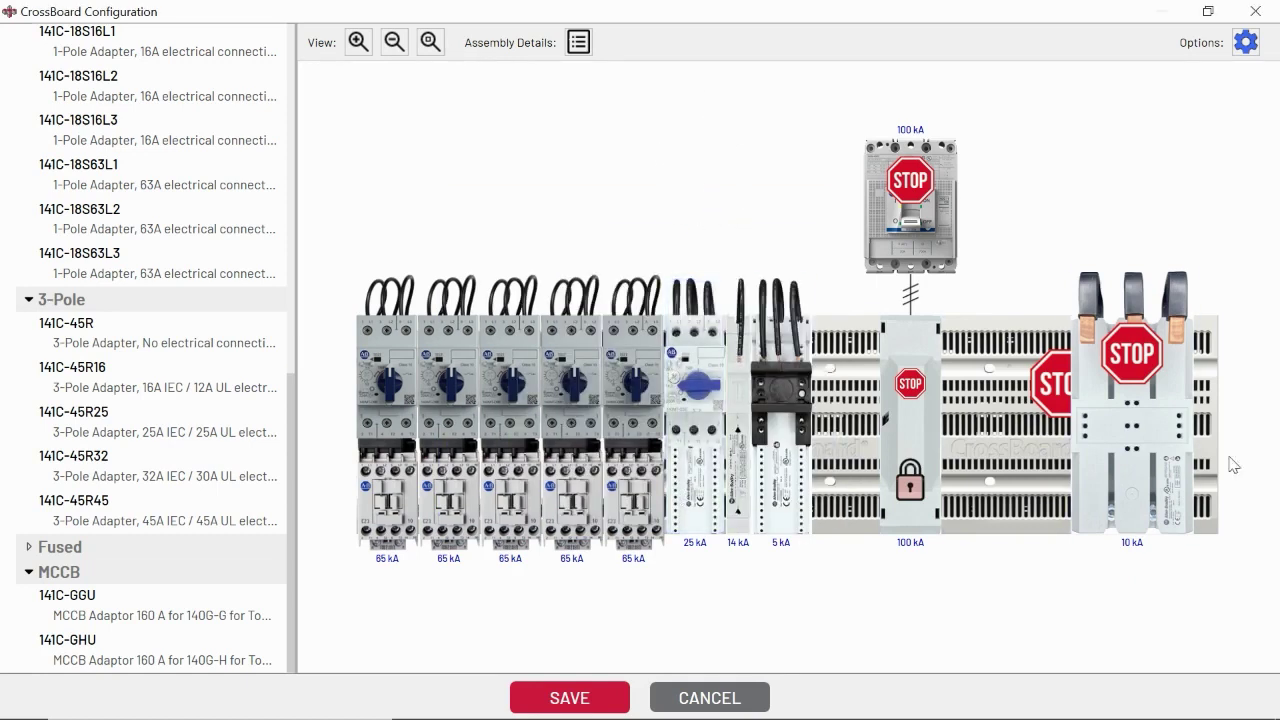
double_click(1147, 450)
double_click(574, 449)
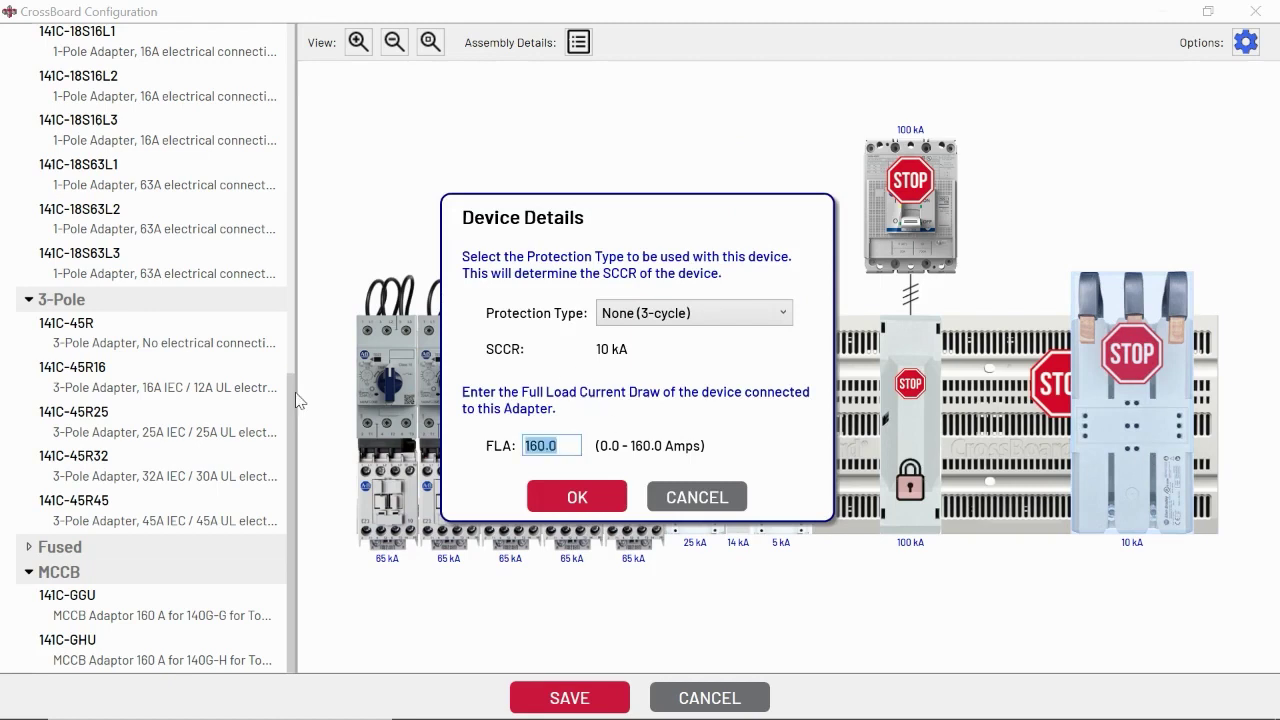
type("30")
left_click(582, 500)
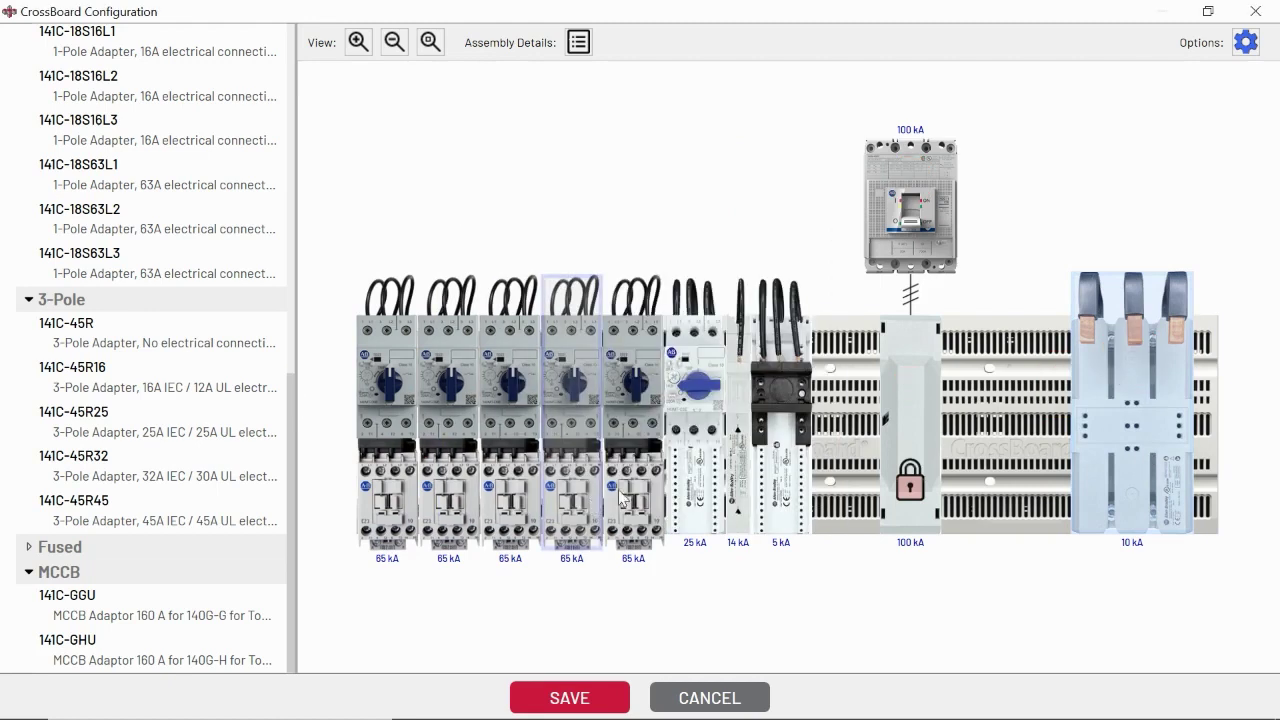
Check both base units' details and pack the right base unit's devices leftward so the MCCB adapter sits against the connection module
mouse_move(1005, 437)
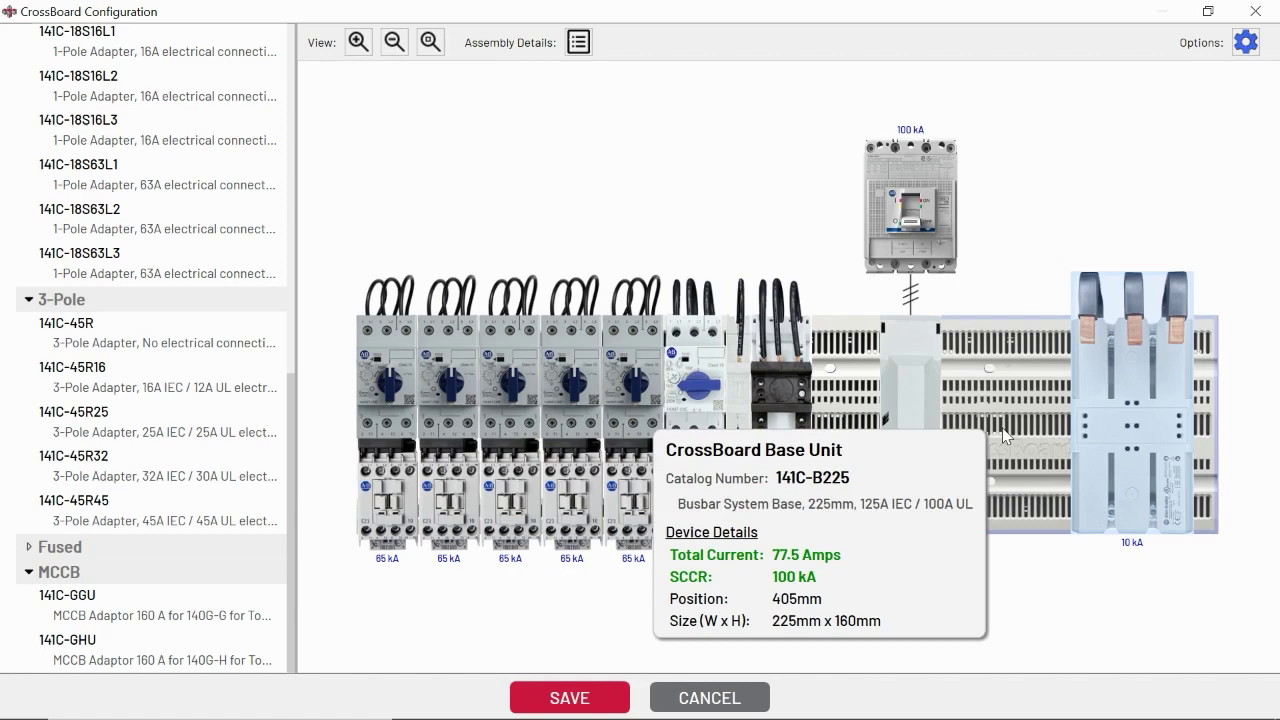
scroll(186, 166, "up", 10)
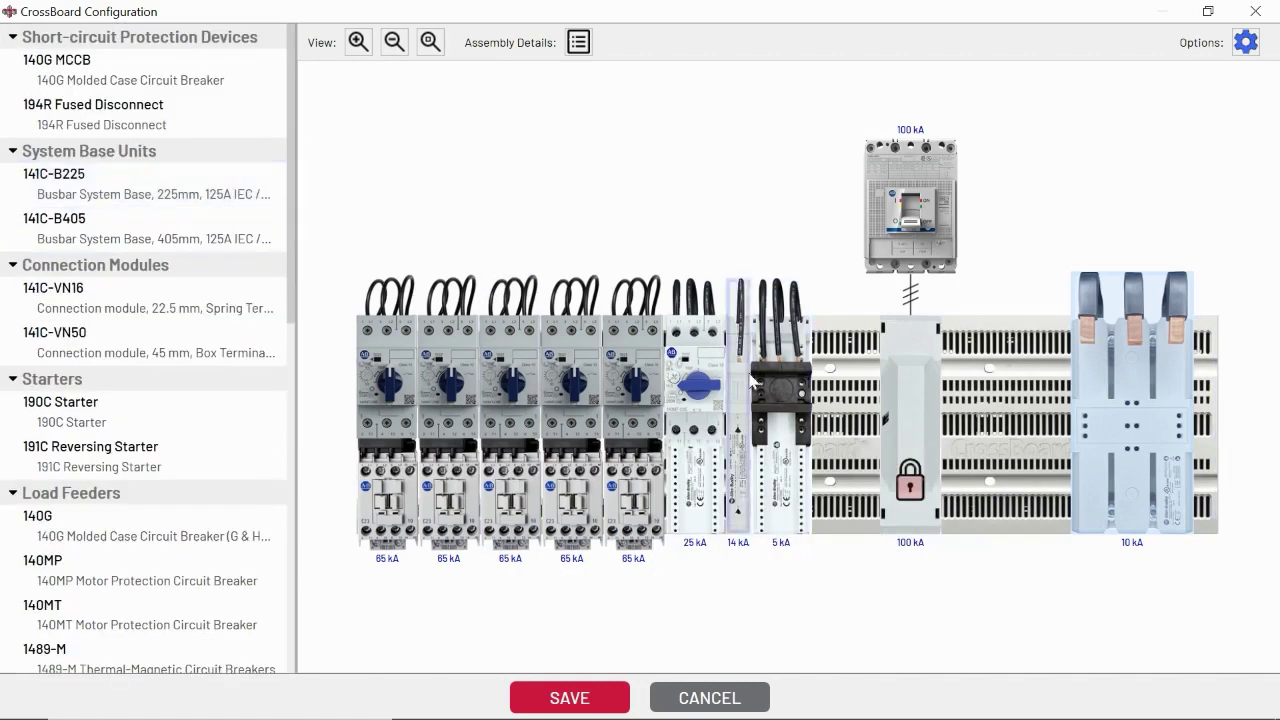
mouse_move(843, 325)
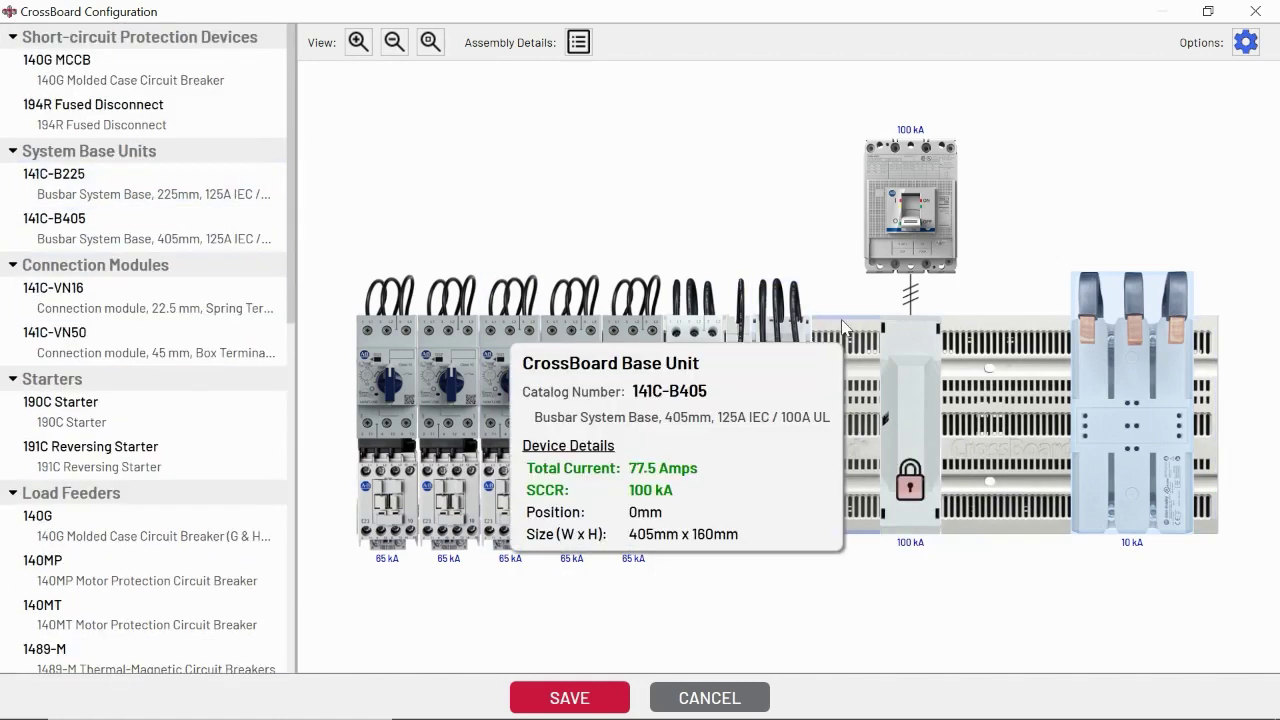
right_click(1007, 430)
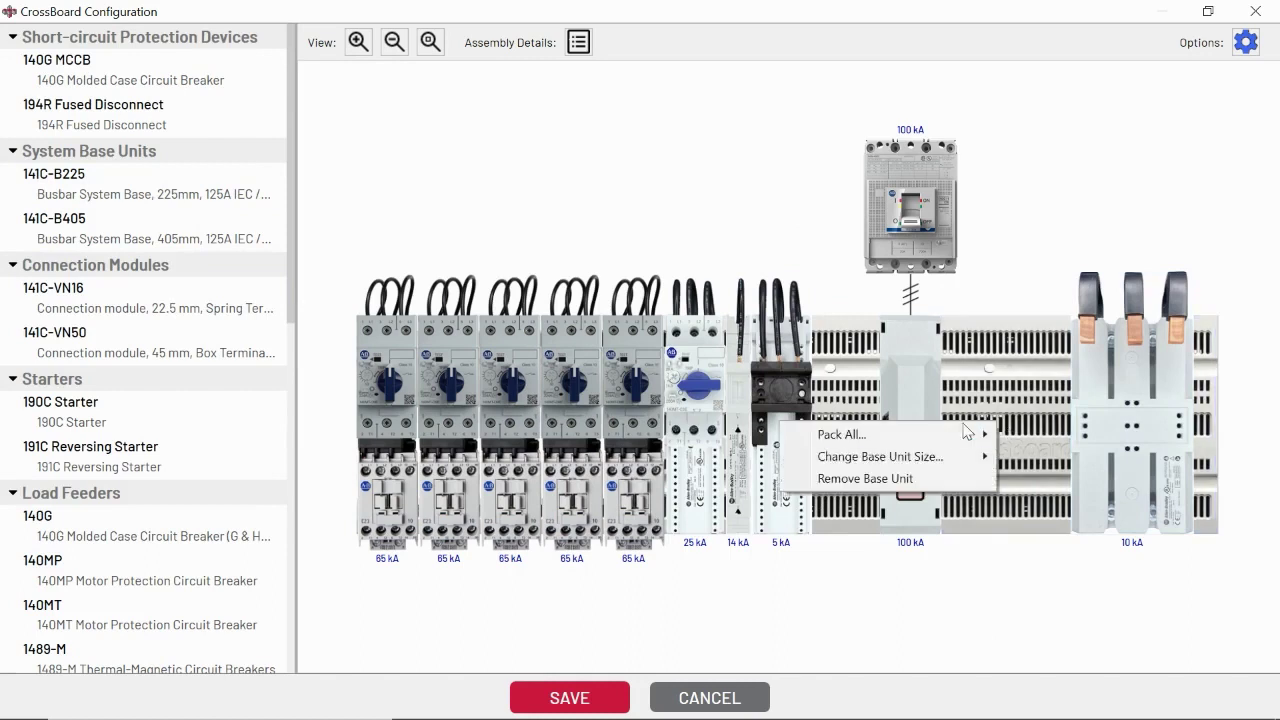
left_click(730, 434)
right_click(862, 388)
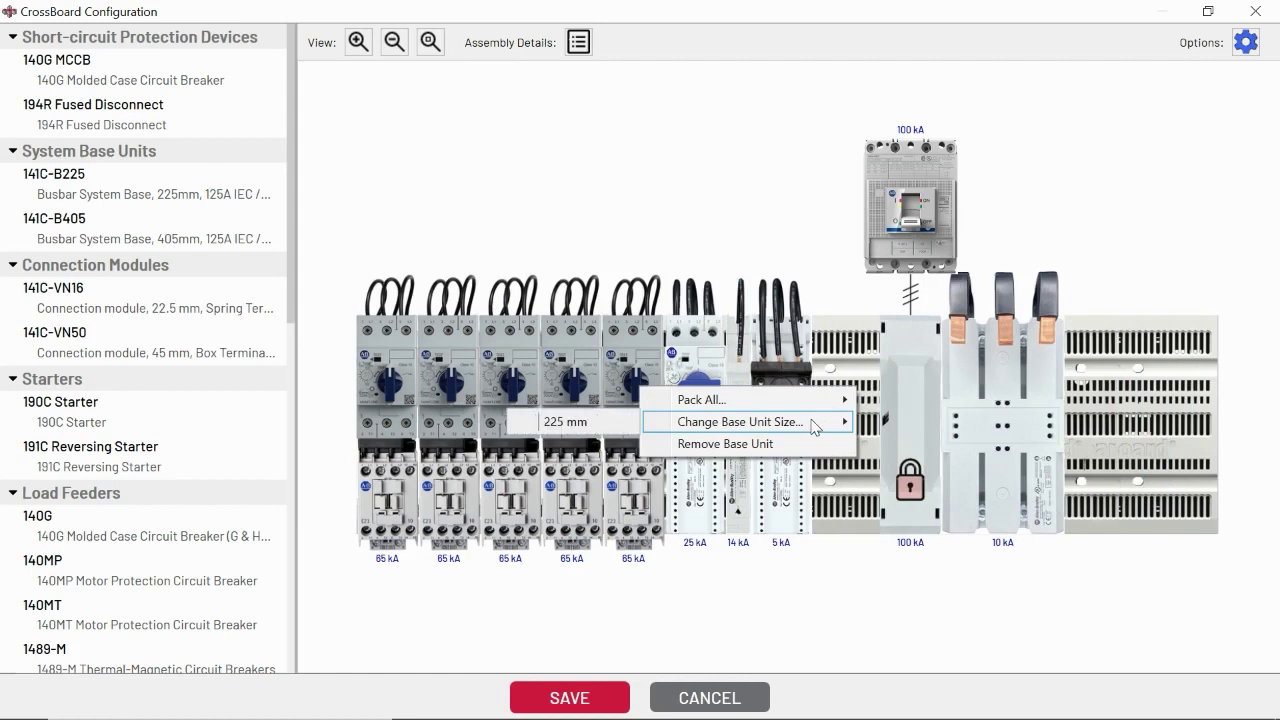
left_click(1215, 384)
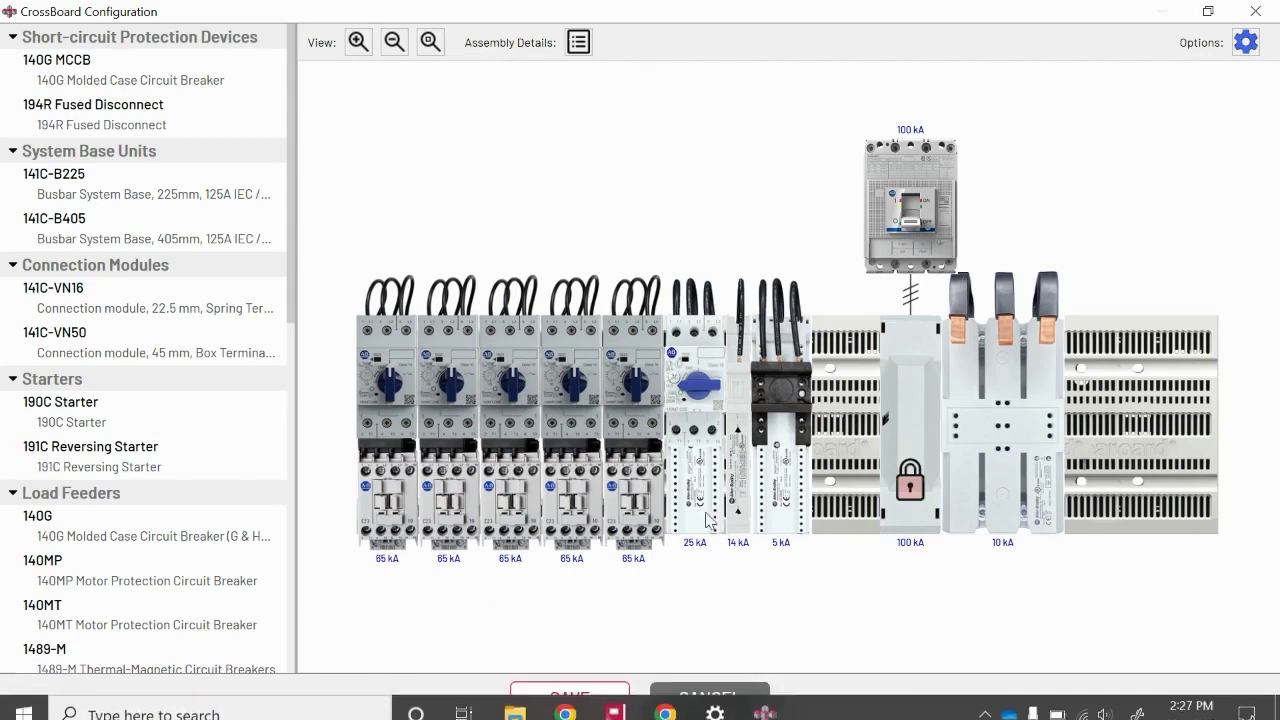
Save the CrossBoard configuration and return to the Assembly 1 view in the project
left_click(566, 686)
left_click(590, 284)
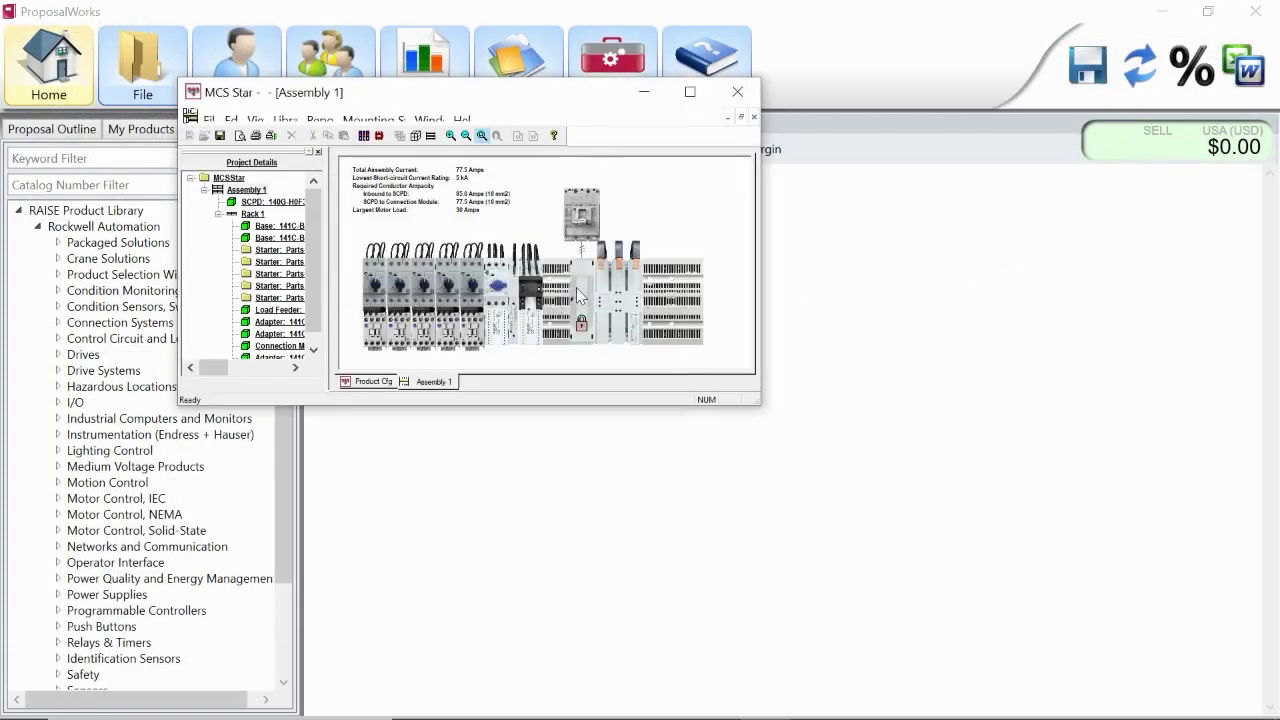
Enlarge the Assembly 1 window to full screen and widen the project details tree to reveal the full part names
left_click(689, 91)
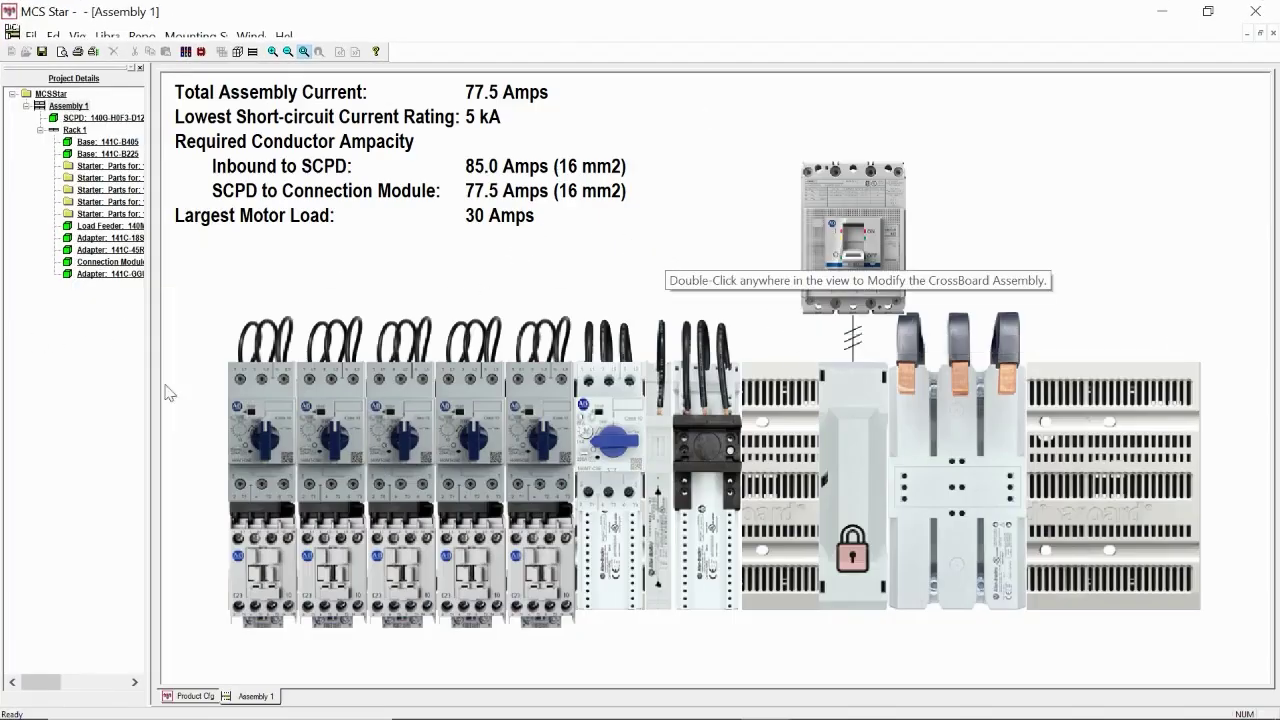
left_click_drag(230, 298, 233, 298)
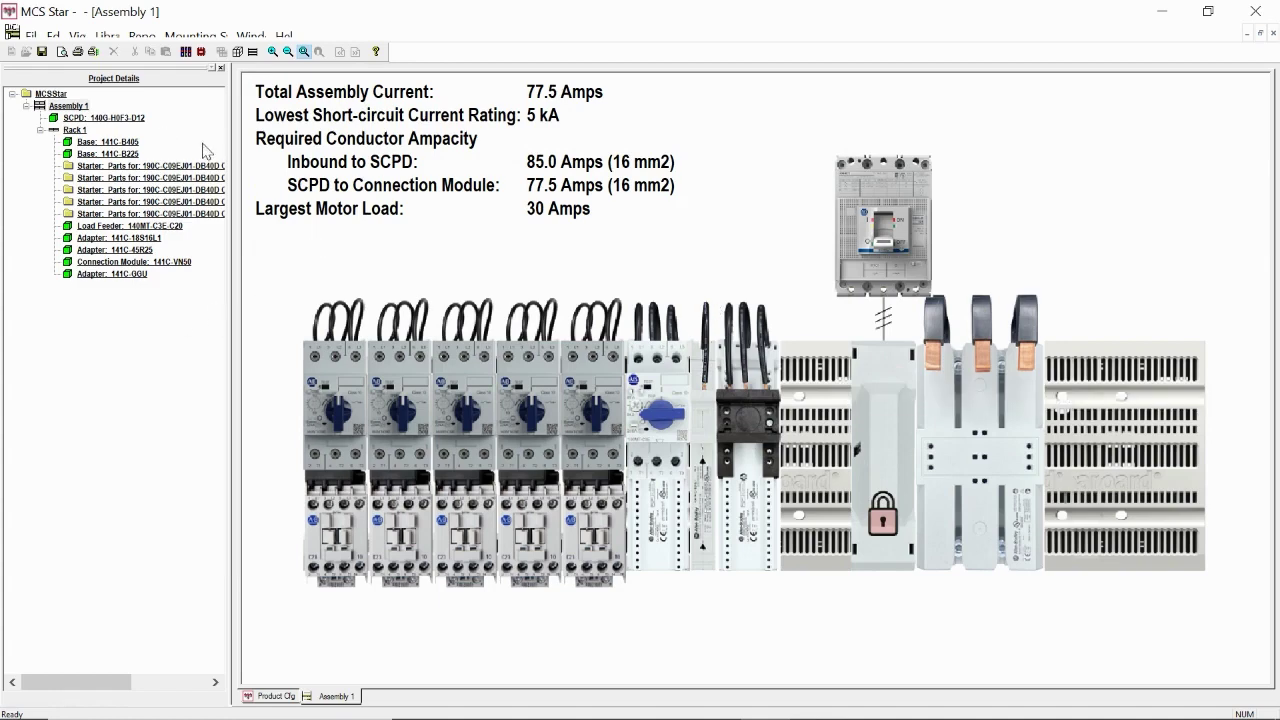
Export the CrossBoard assembly as a DXF drawing to the Desktop with the file name crossboard
left_click(198, 37)
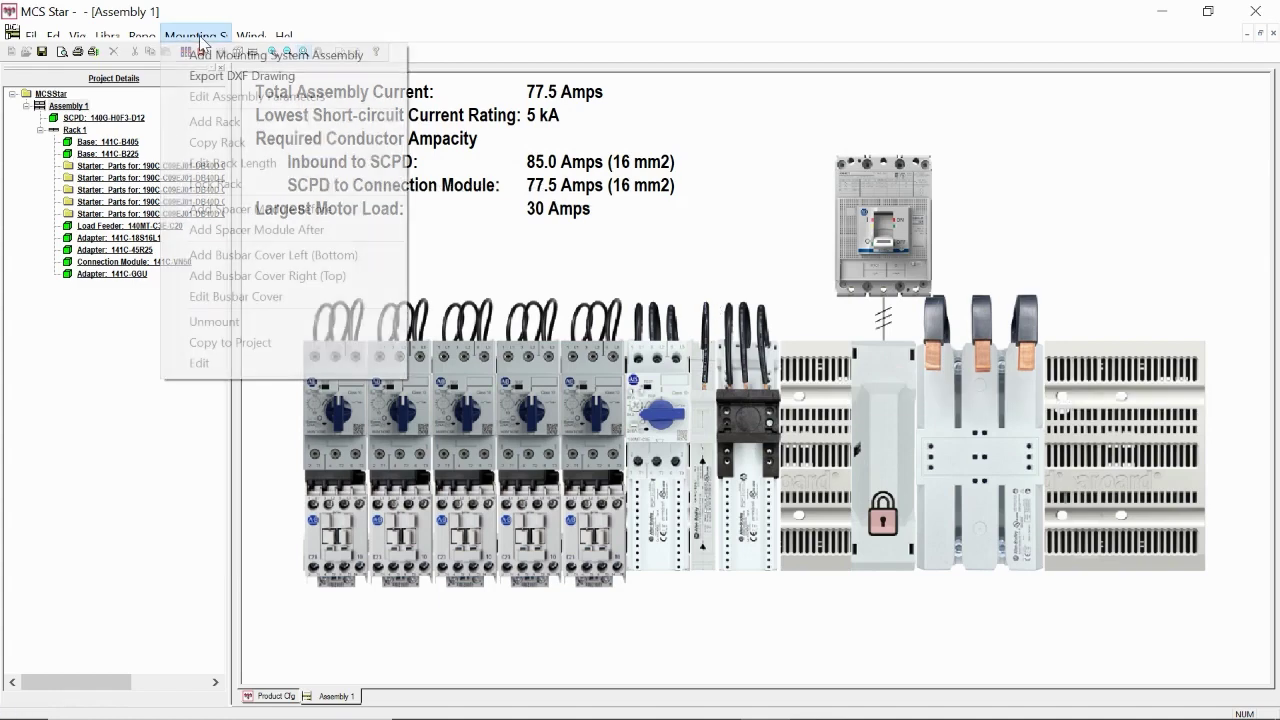
left_click(718, 228)
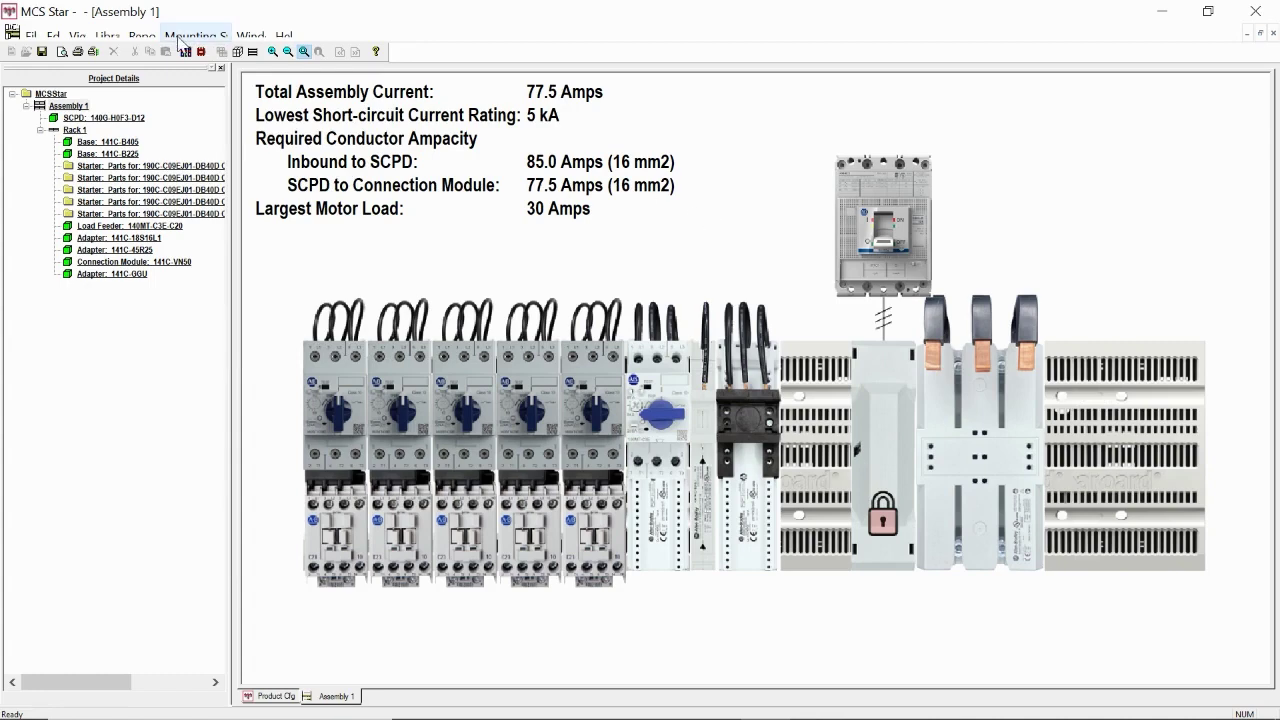
left_click(181, 40)
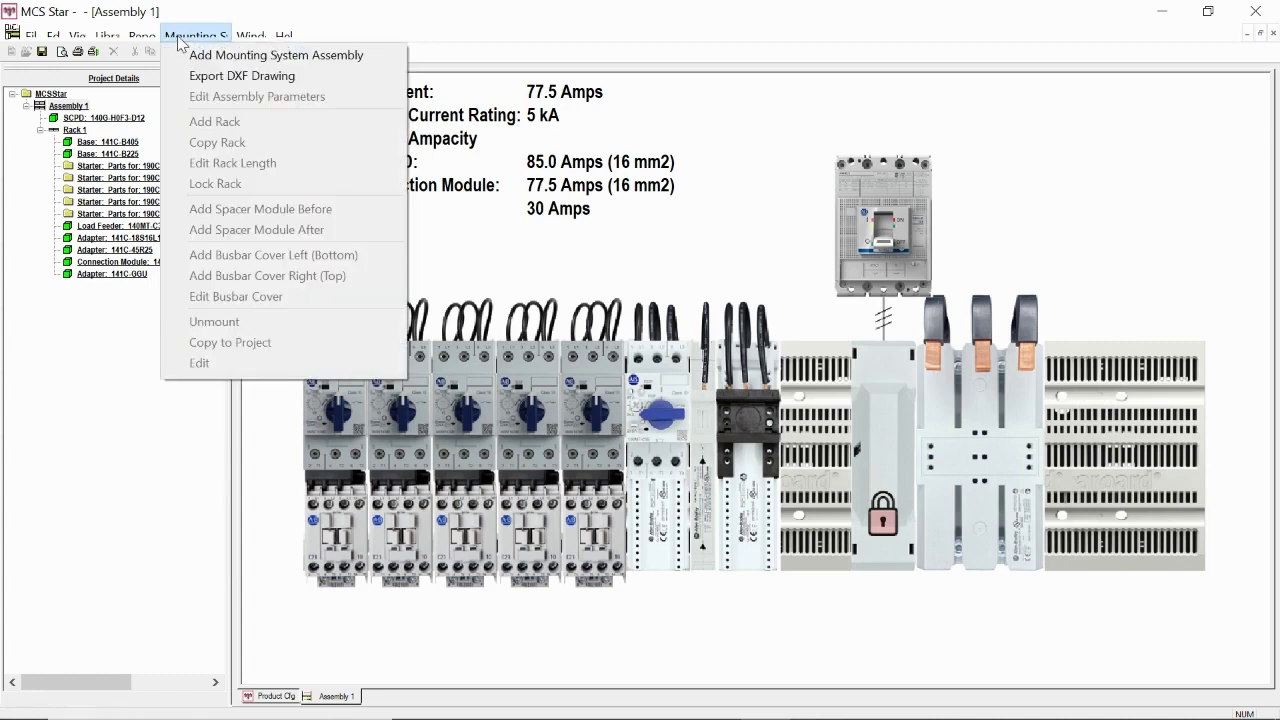
left_click(226, 77)
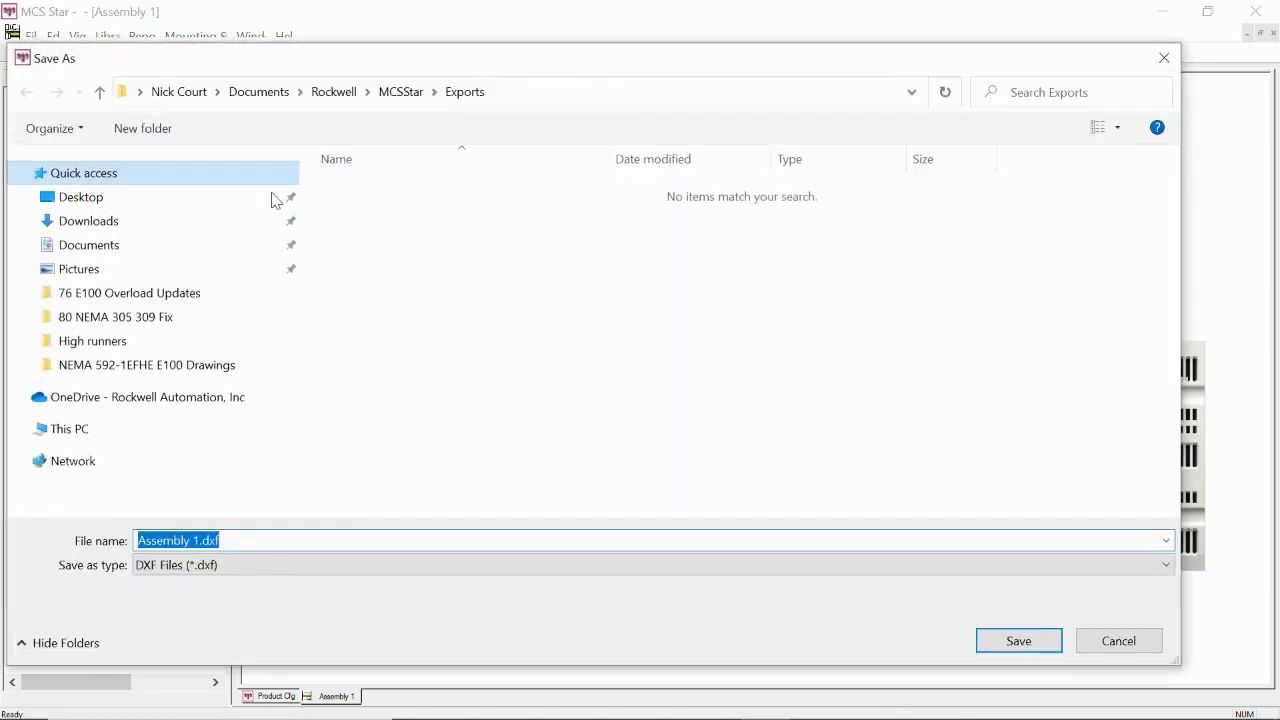
left_click(150, 204)
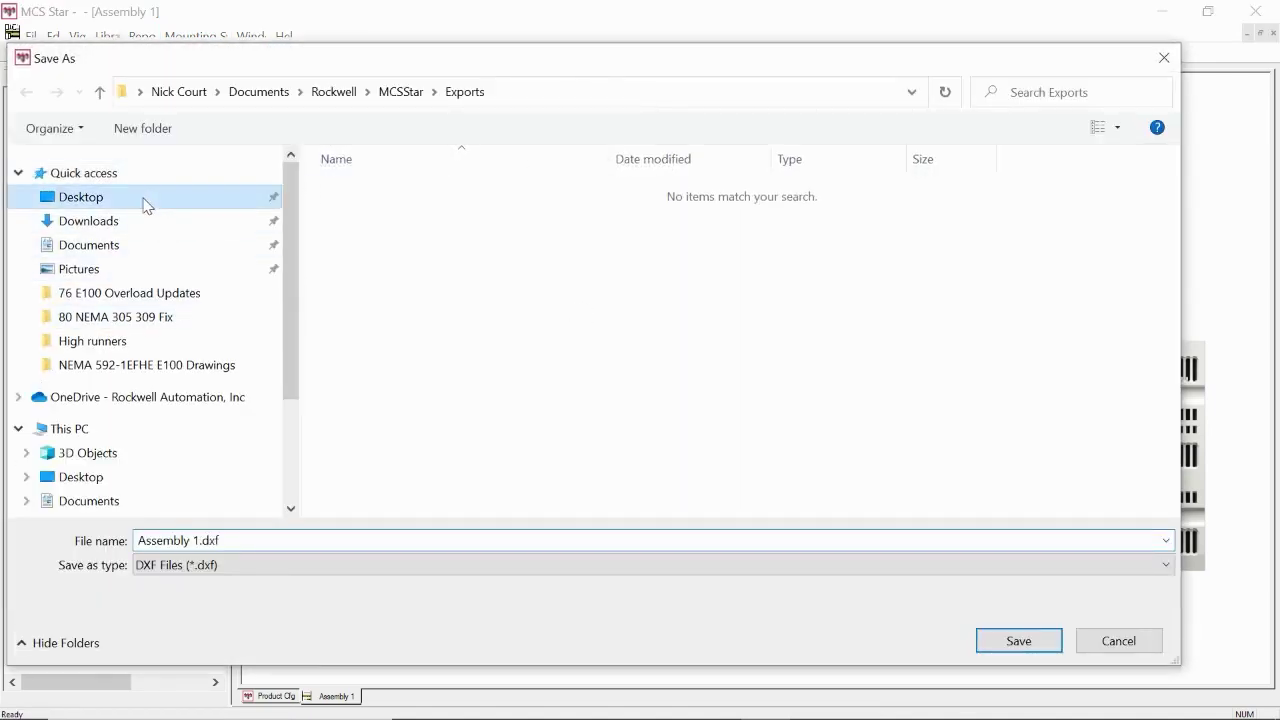
triple_click(196, 540)
type("crossboard")
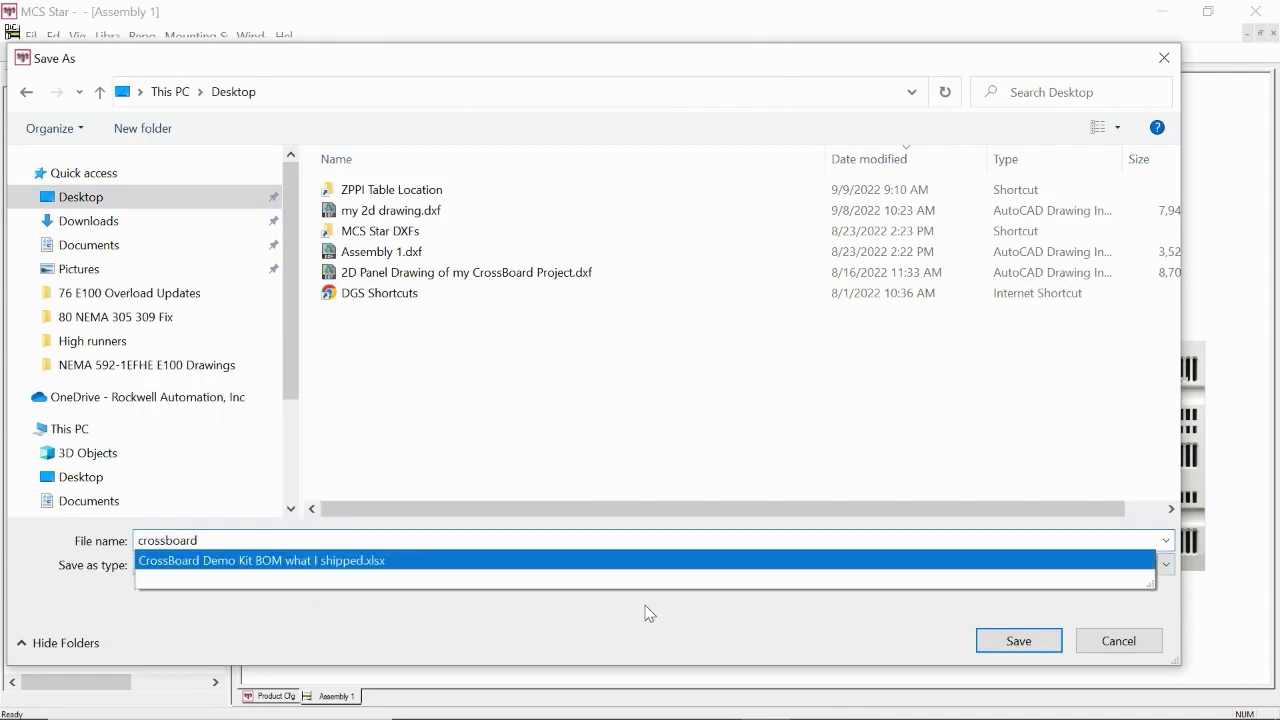
left_click(650, 630)
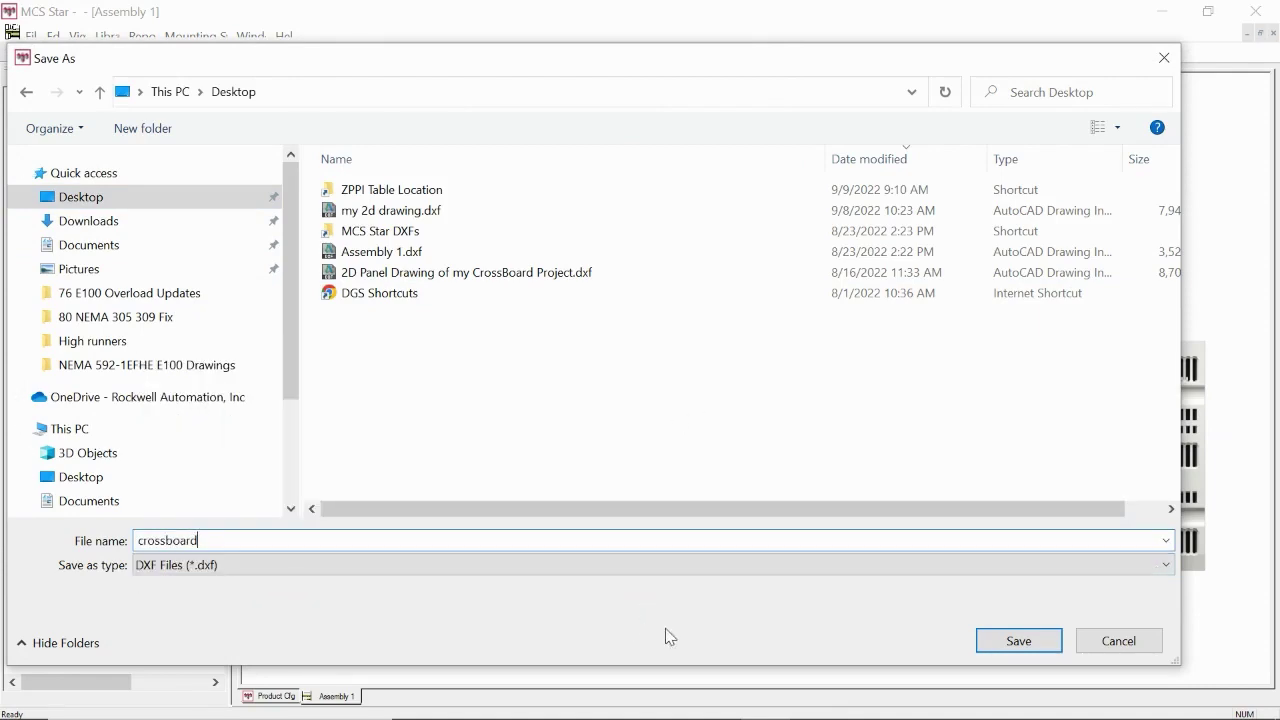
left_click(1012, 646)
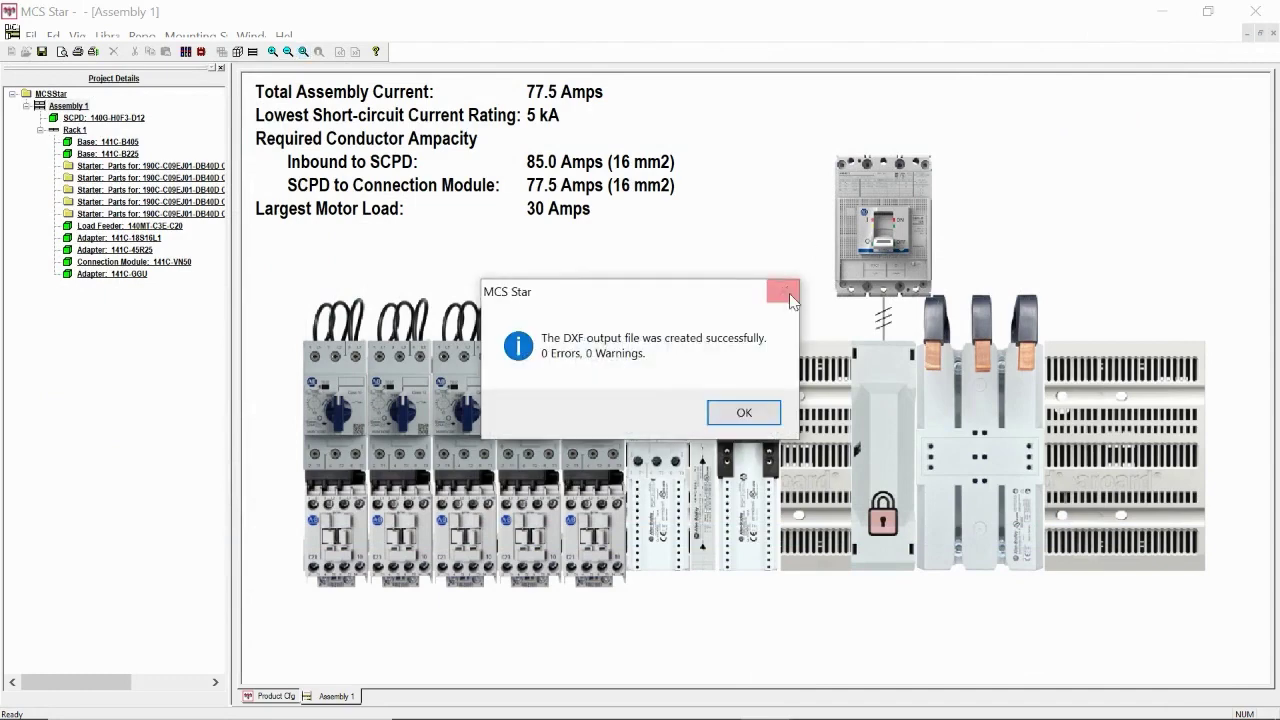
left_click(766, 418)
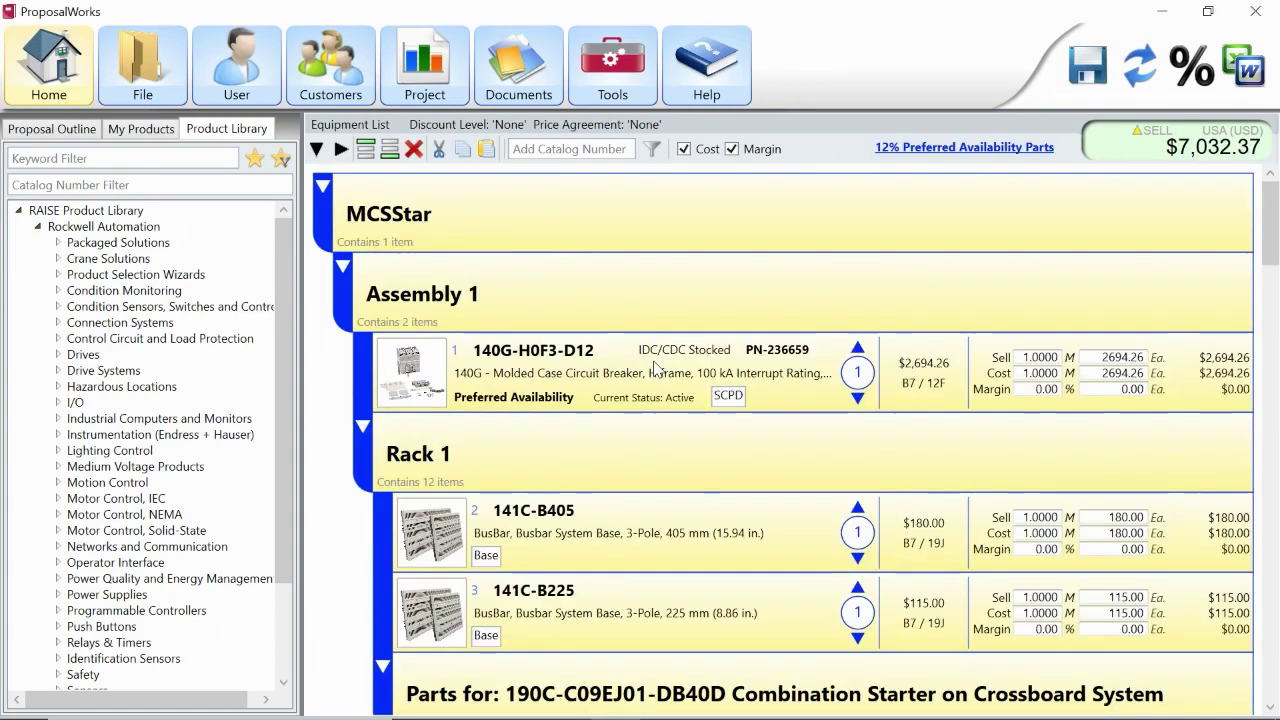
Review the assembly's bill of materials in the ProposalWorks equipment list, including the short-circuit protection, base units and combination starter parts
scroll(760, 385, "down", 5)
scroll(760, 385, "up", 5)
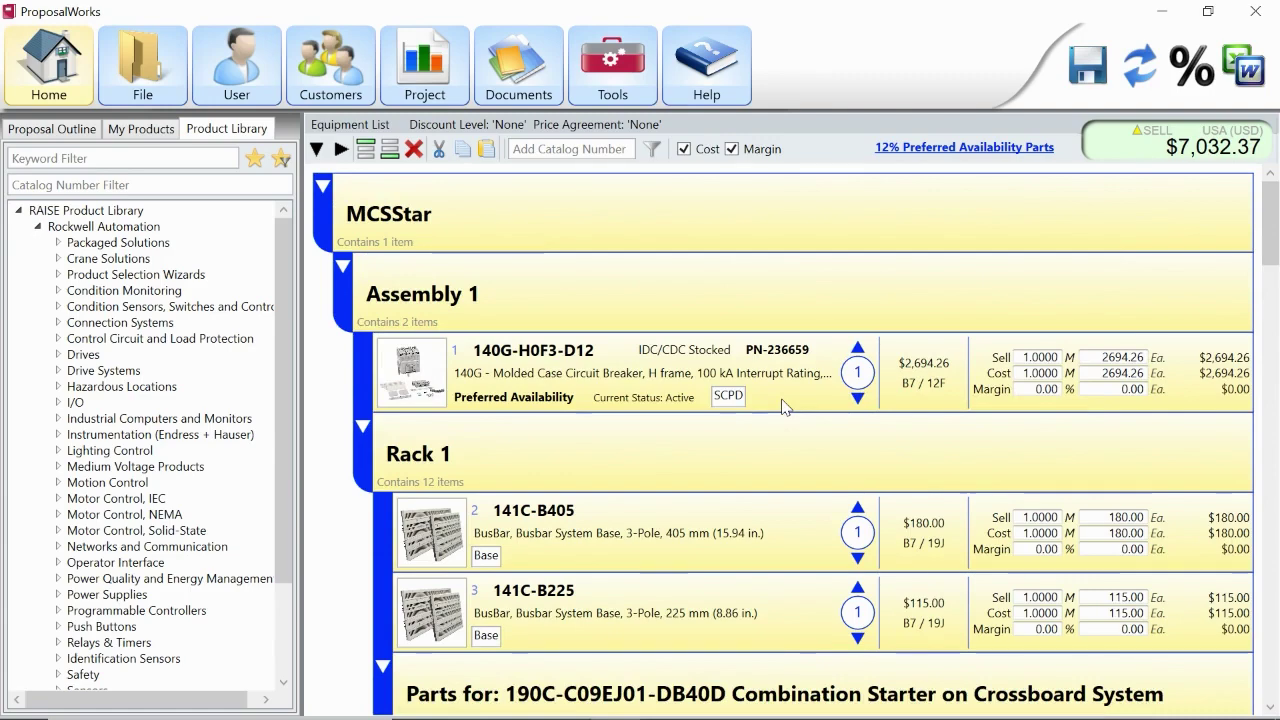
scroll(783, 407, "down", 15)
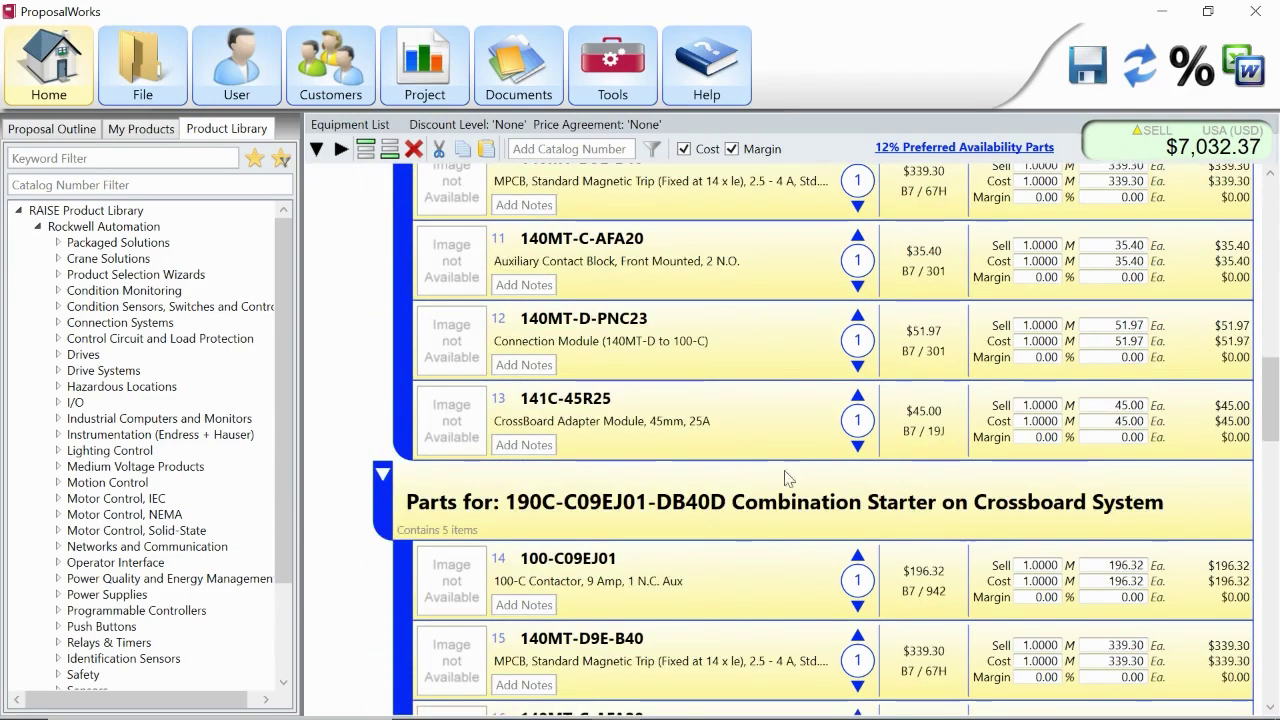
scroll(779, 503, "down", 3)
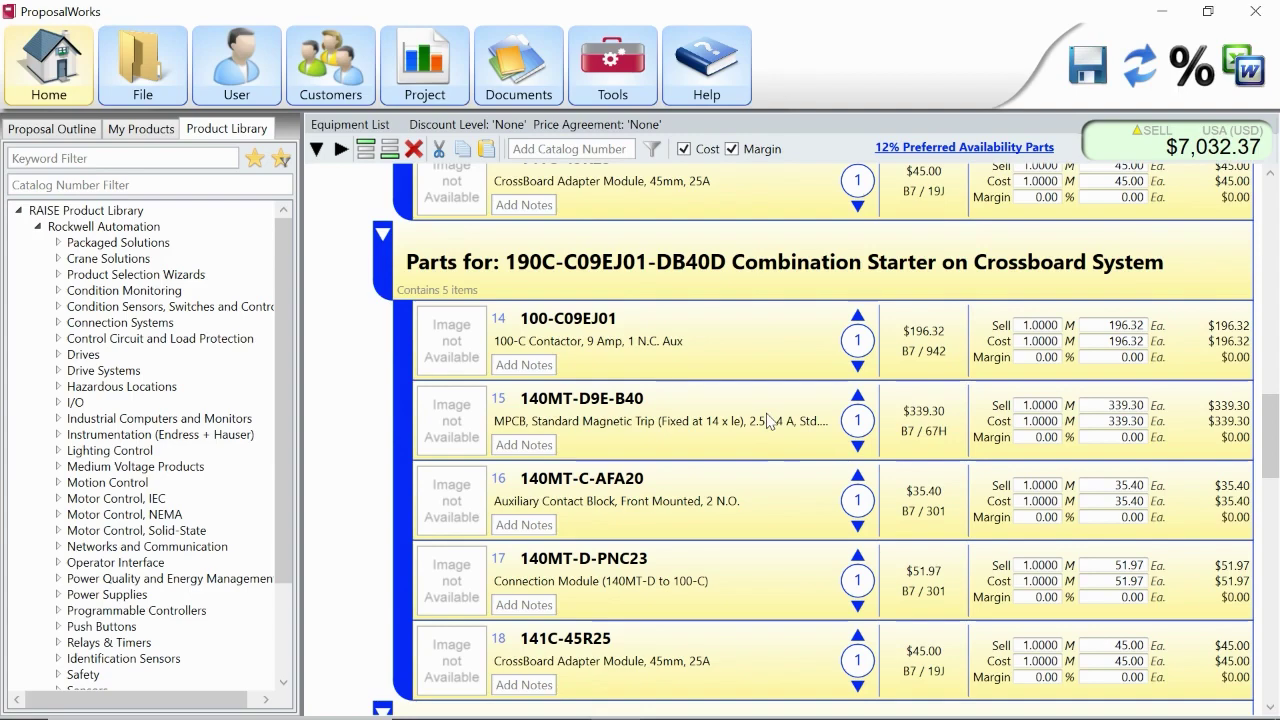
scroll(790, 400, "up", 5)
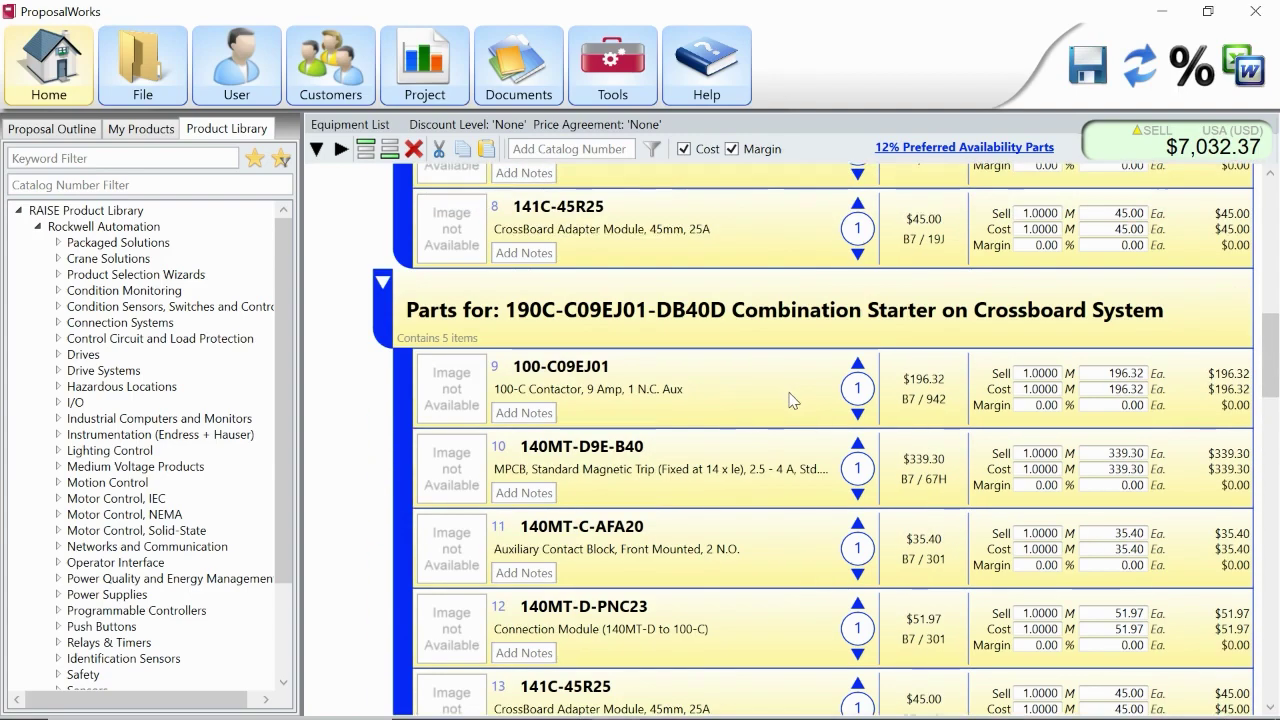
scroll(851, 443, "up", 10)
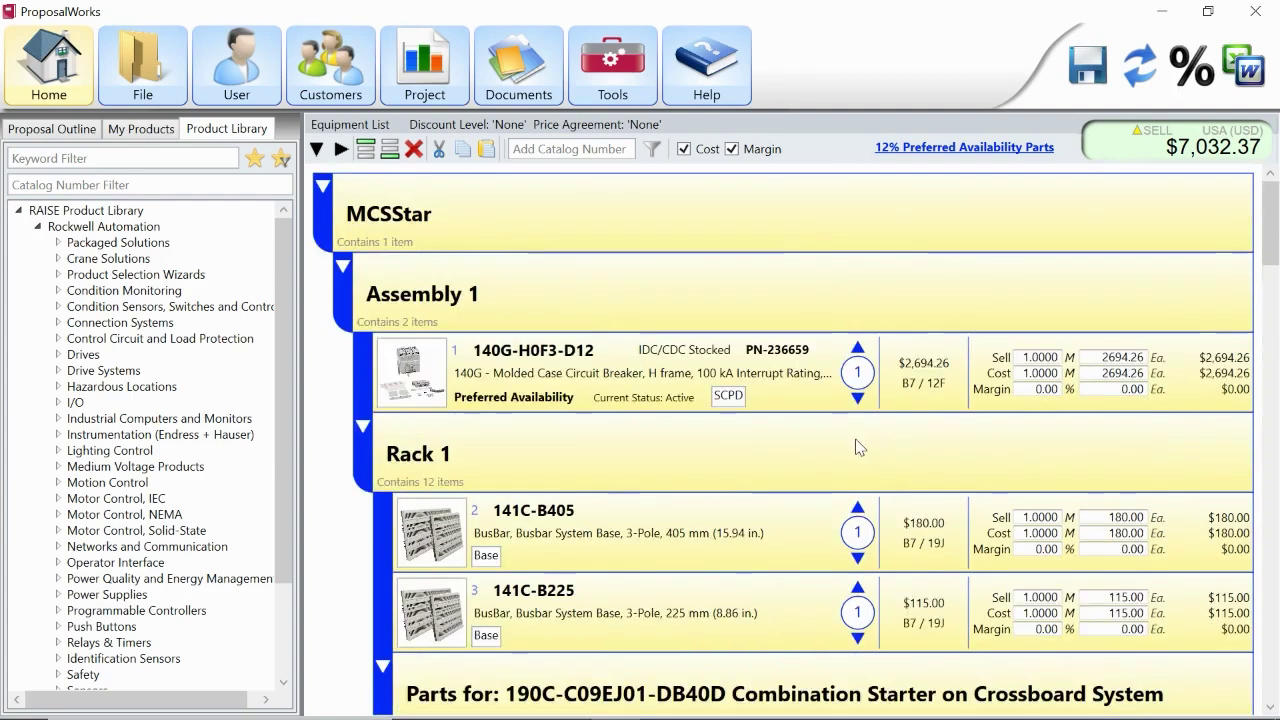